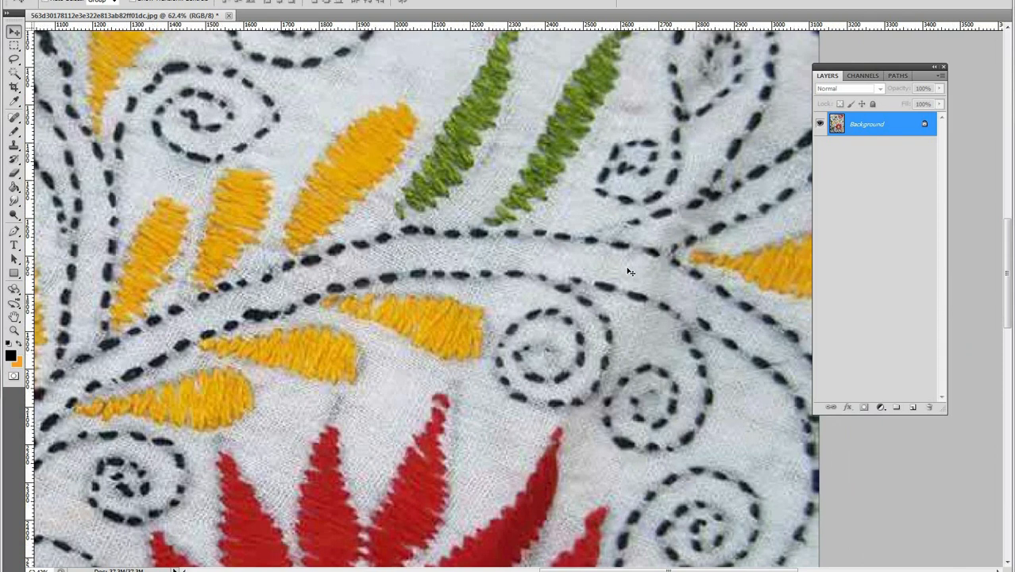
drag(538, 238, 294, 251)
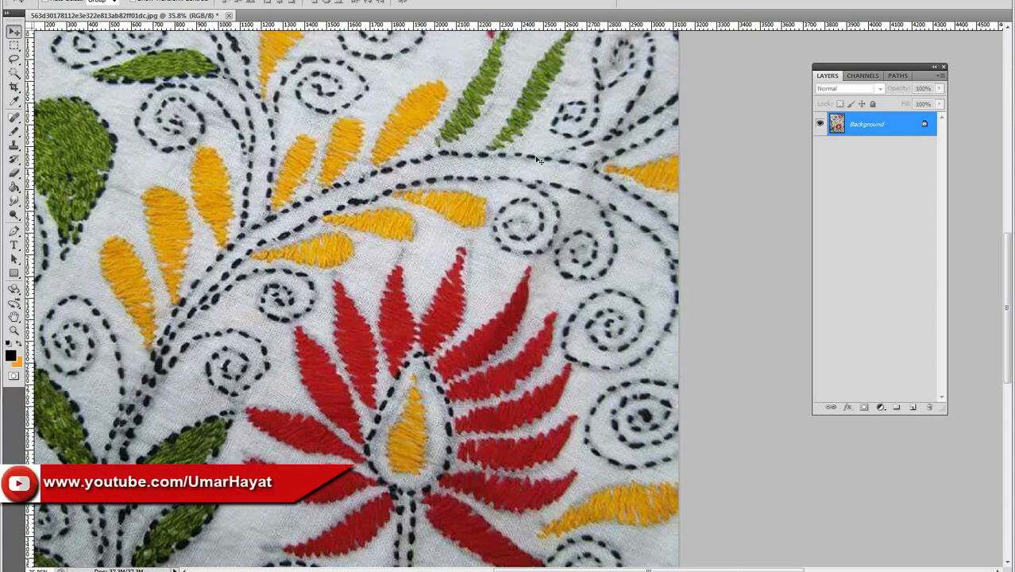
key(space)
drag(550, 190, 603, 233)
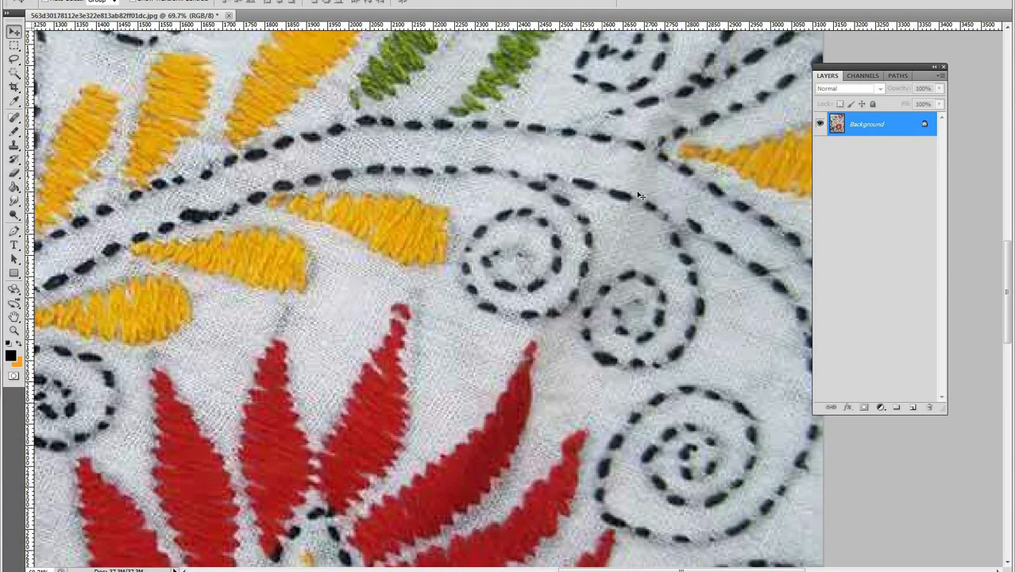
key(space)
drag(561, 211, 584, 200)
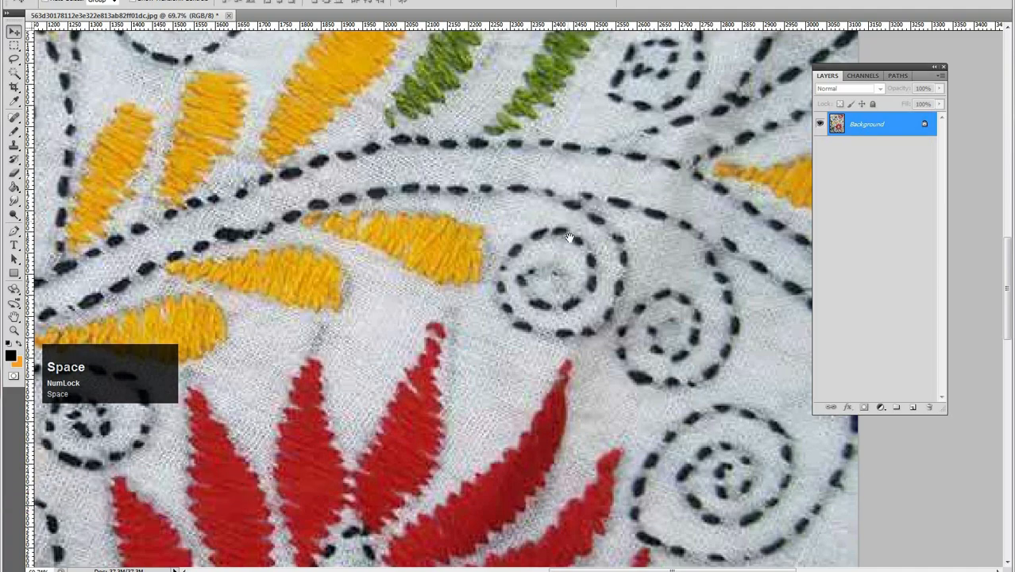
mouse_move(561, 237)
mouse_down()
mouse_move(470, 220)
mouse_move(570, 227)
mouse_up()
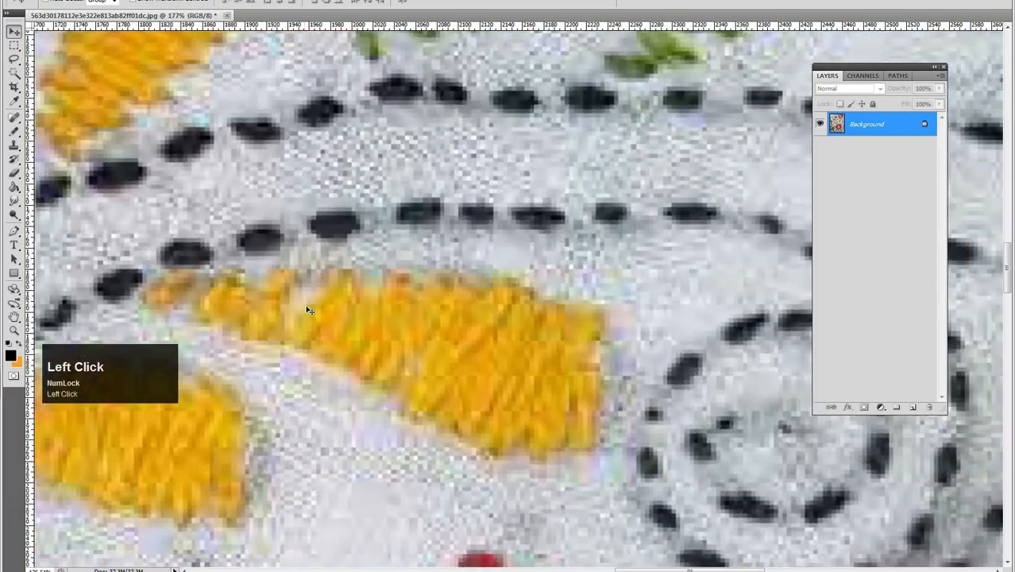
Step: Activate the Brush tool and reduce its size to 25 px for work on the black running stitches
click(14, 132)
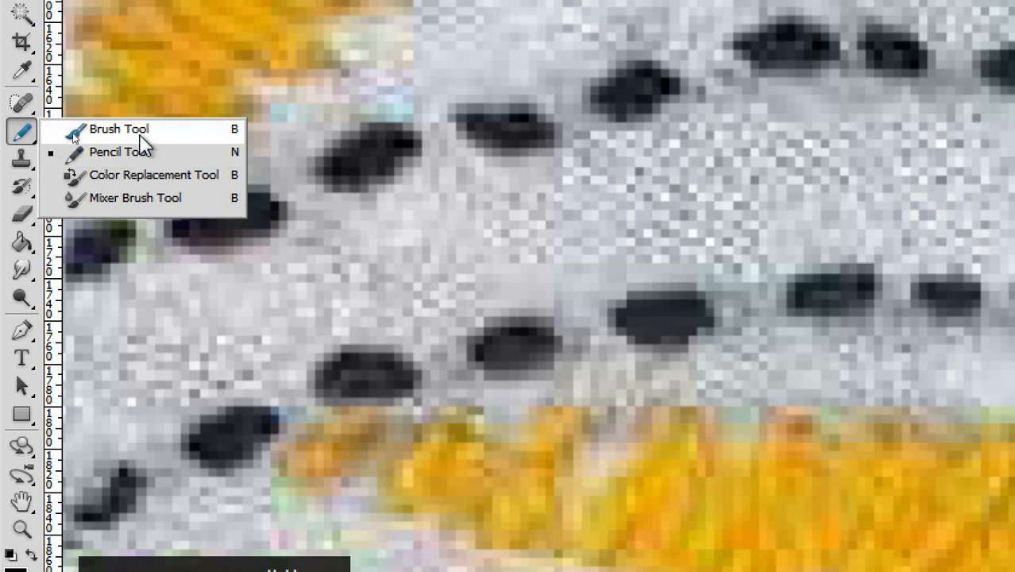
click(140, 136)
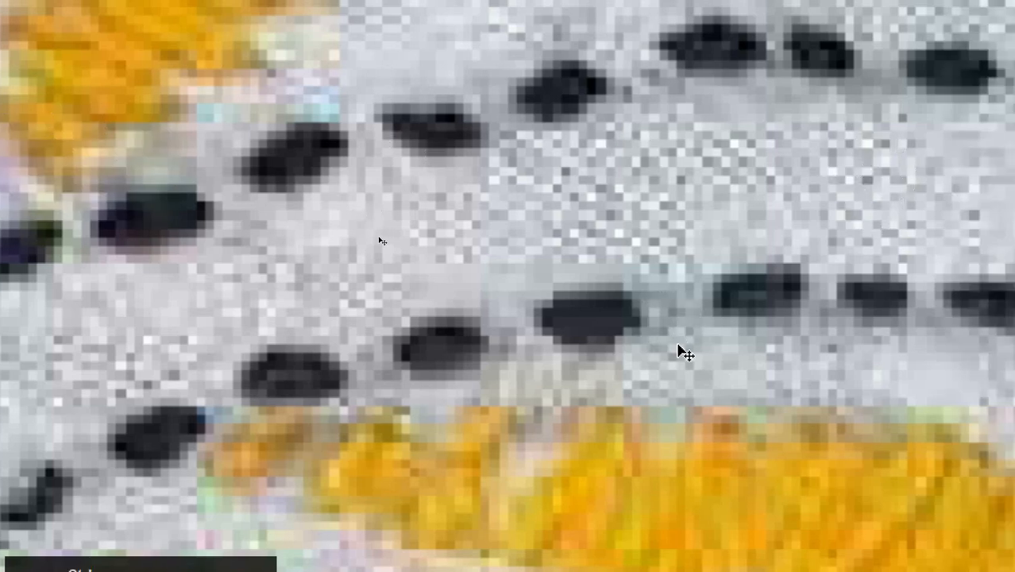
key(ctrl+4)
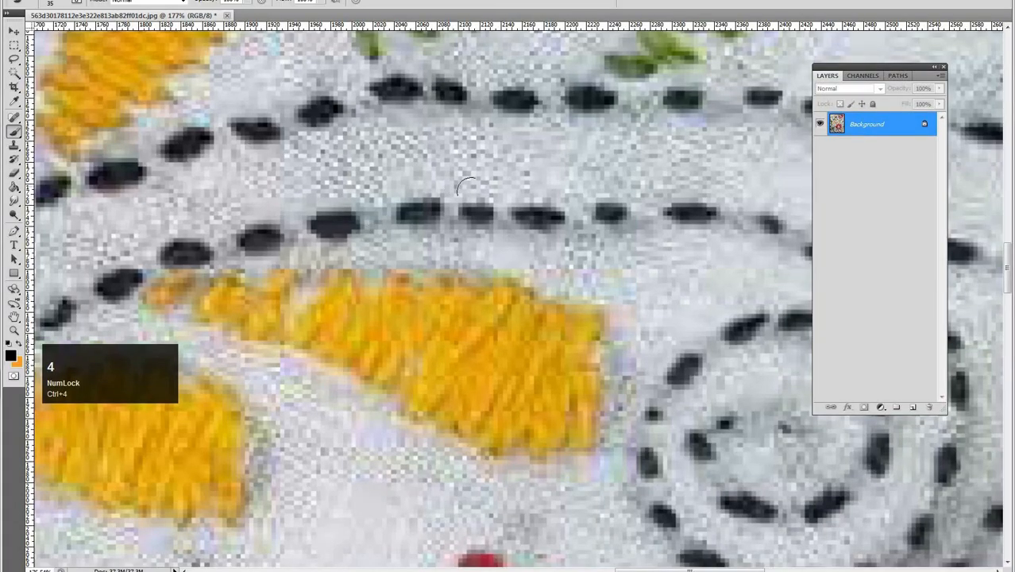
drag(548, 232, 501, 183)
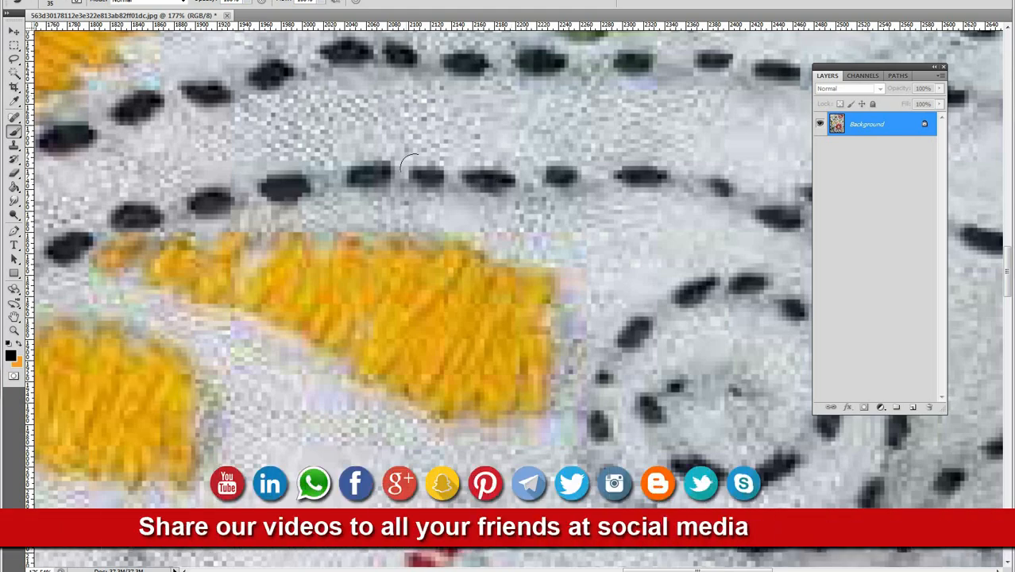
drag(531, 173, 415, 162)
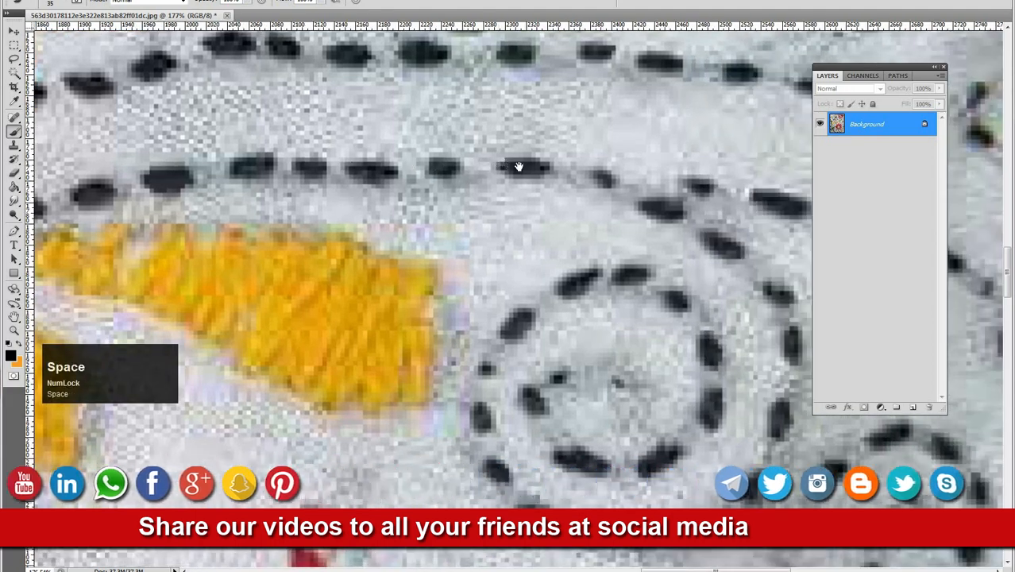
drag(537, 168, 567, 190)
key(bracketleft)
key(bracketleft)
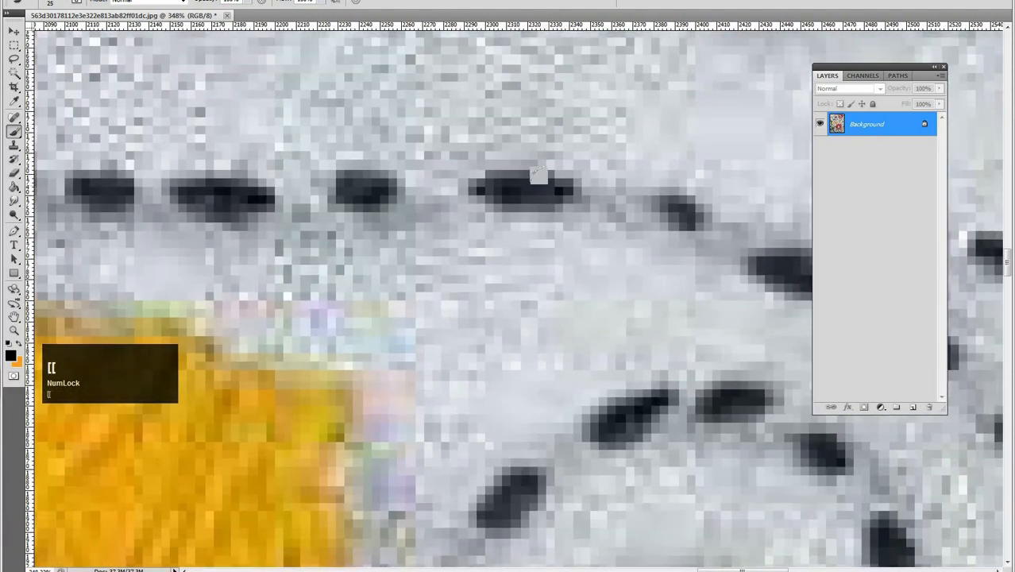
ctrl+click(552, 176)
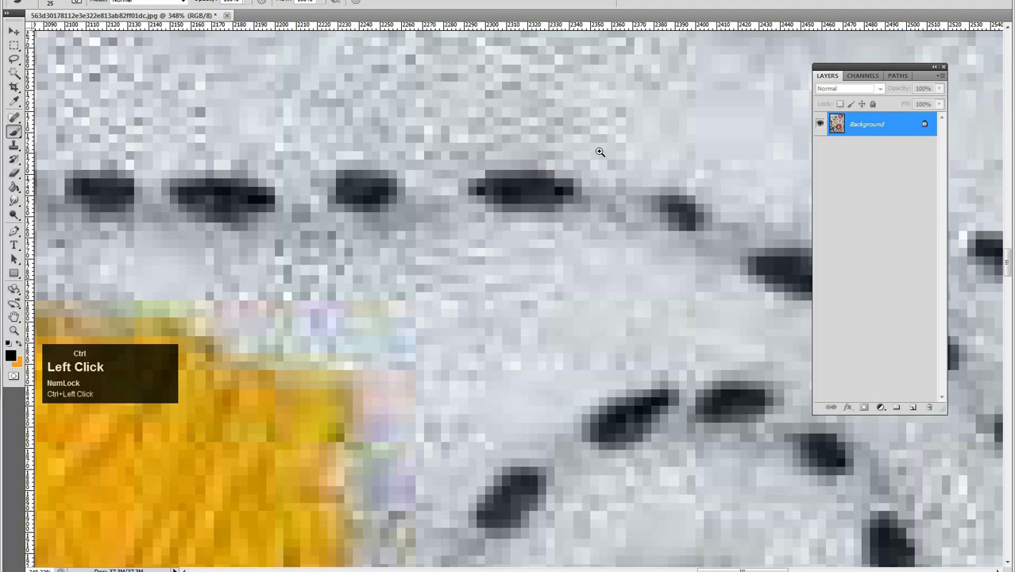
Step: Add a new channel to the image and convert it to a spot colour channel
click(863, 75)
click(911, 408)
double_click(836, 182)
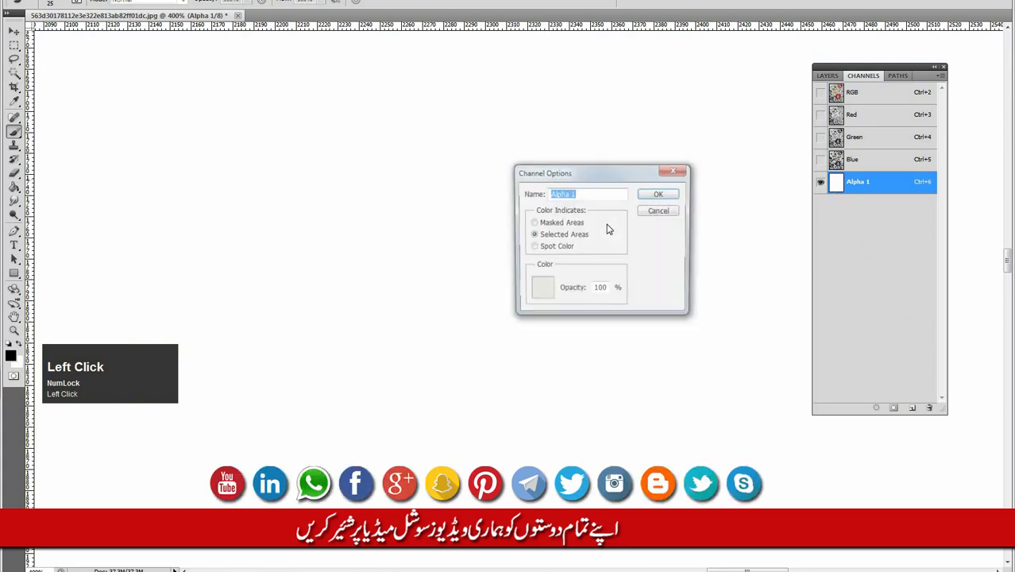
click(657, 195)
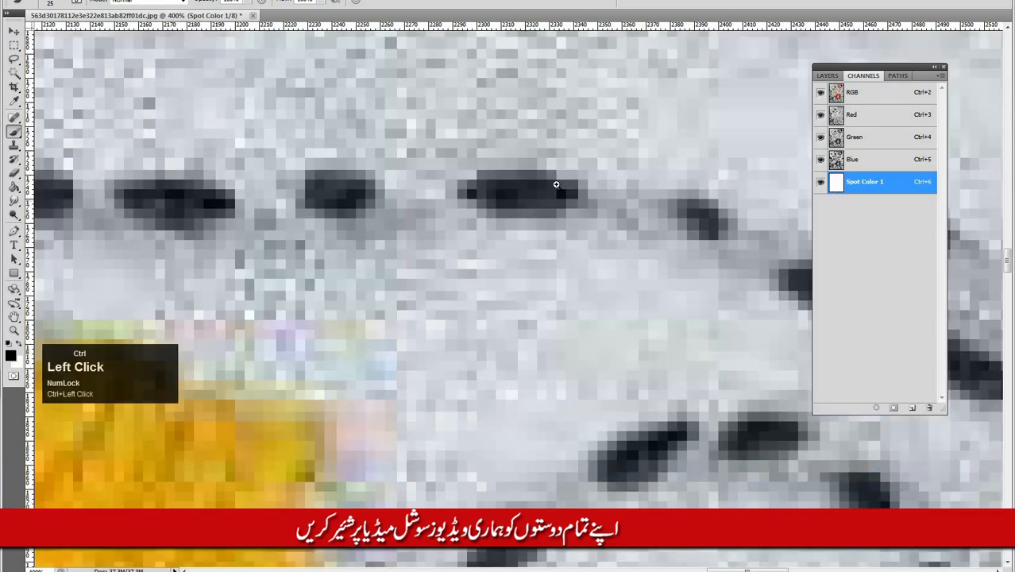
Step: Try a soft 25 px brush dab on the end of a black stitch in the spot channel
ctrl+click(556, 184)
click(589, 189)
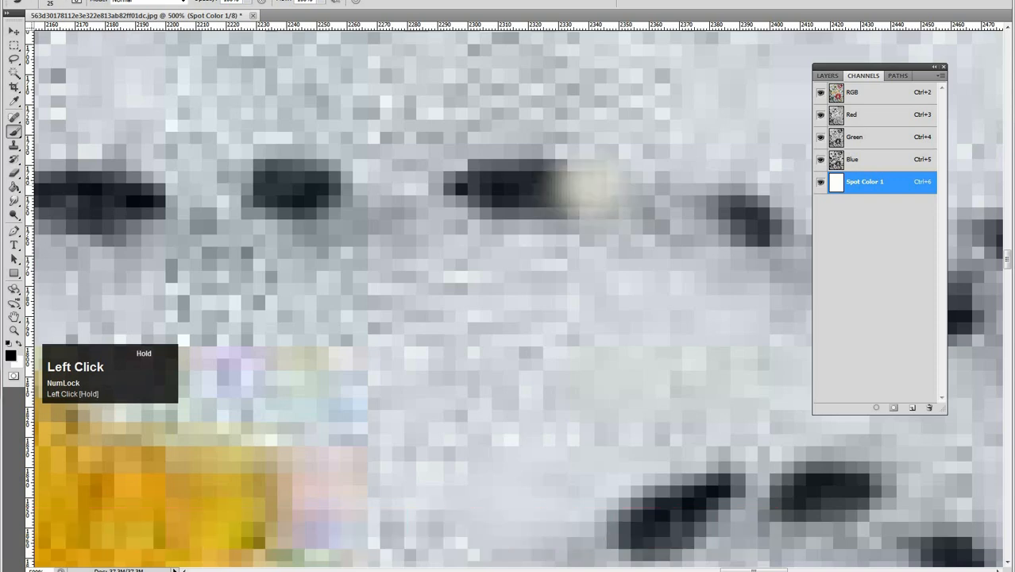
key(ctrl+z)
Step: Switch to a hard round brush and reduce its size to 15 px
click(66, 4)
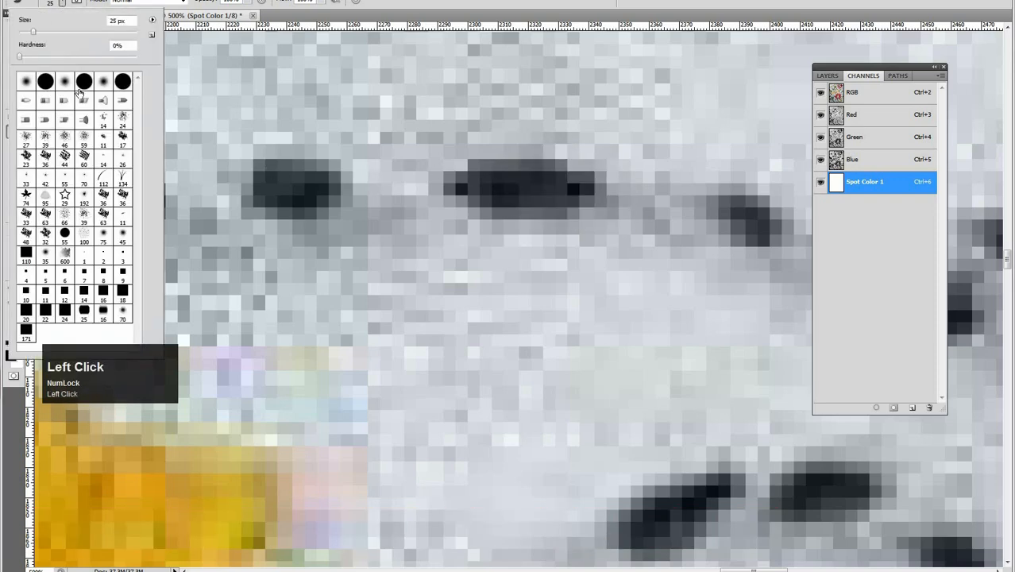
drag(589, 173, 600, 174)
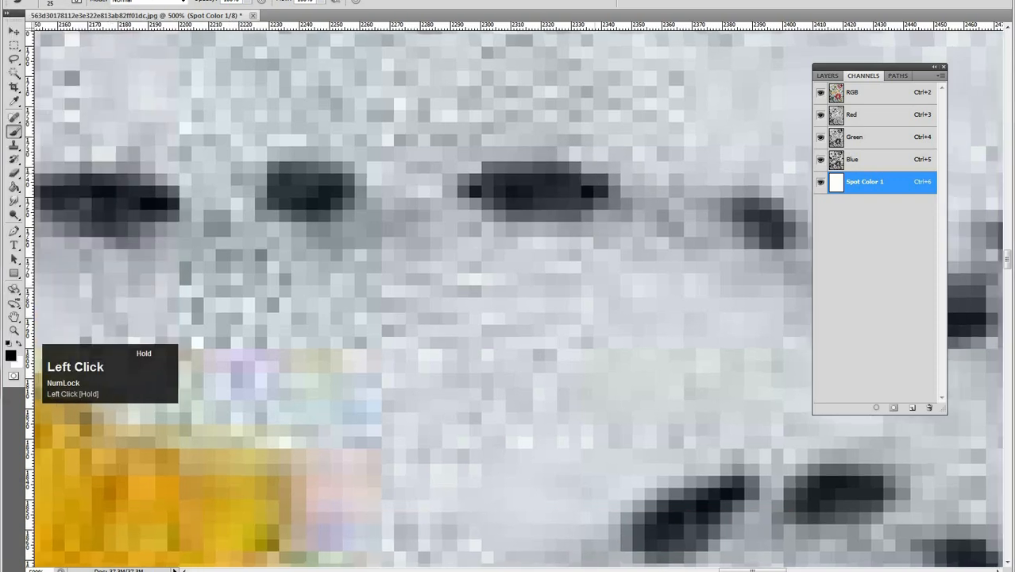
key(bracketleft)
key(bracketleft)
key(bracketleft)
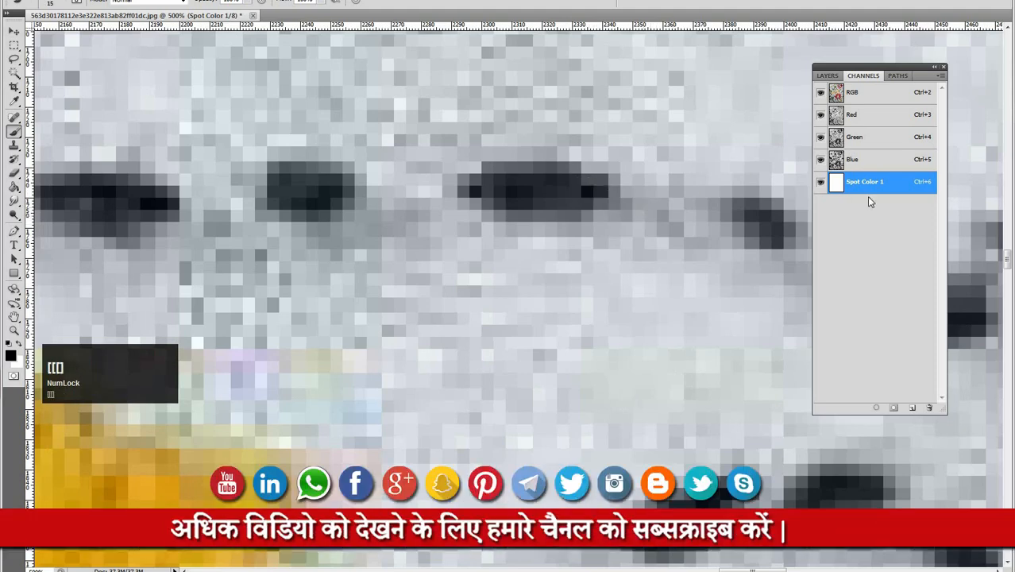
Step: Change the ink colour of Spot Color 1 to a bright red
double_click(835, 183)
click(625, 140)
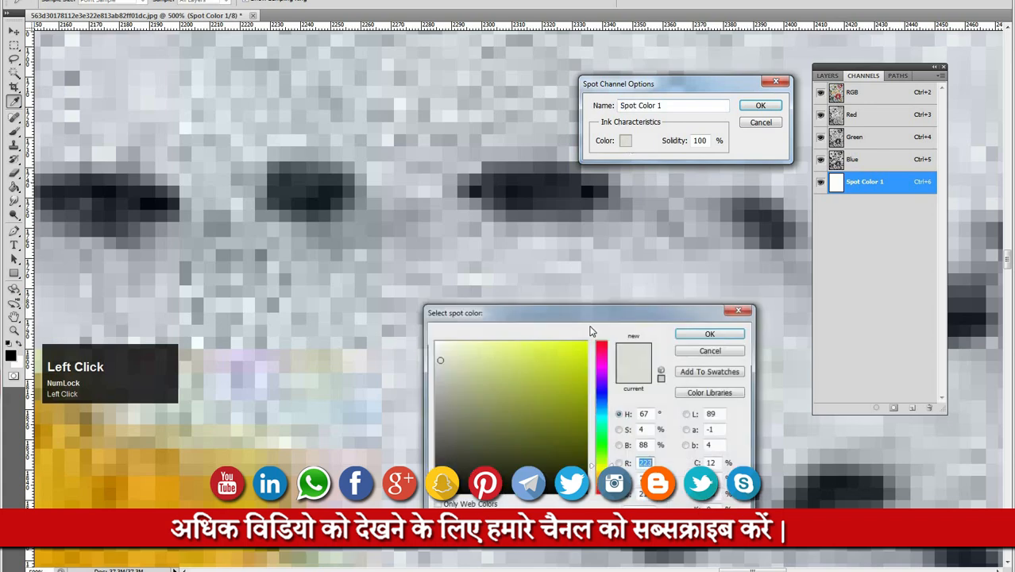
click(601, 345)
click(582, 347)
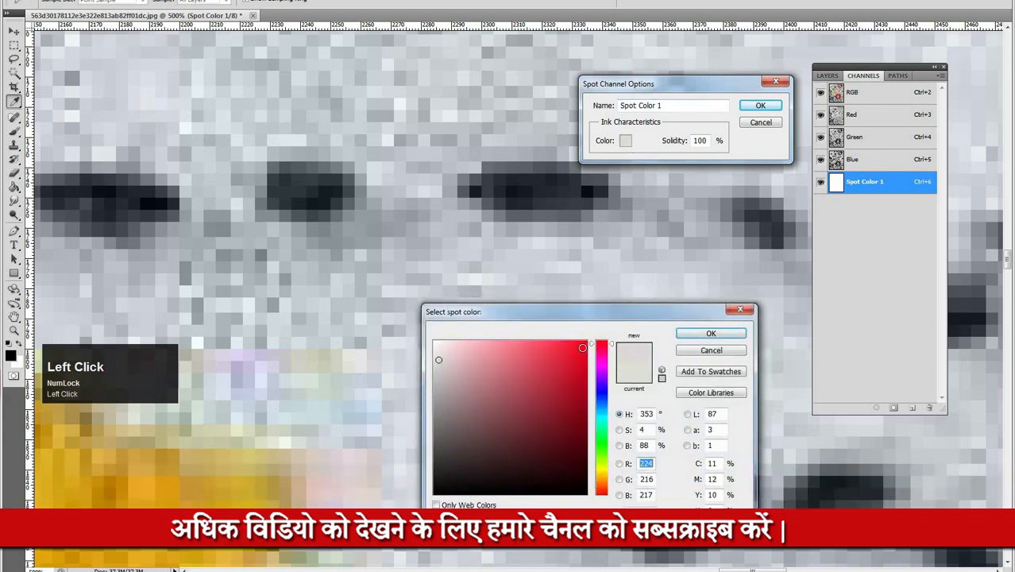
click(687, 340)
click(759, 105)
Step: Paint red over the black stitch on the lower stem line above the spiral
key(space)
mouse_move(584, 181)
mouse_down()
mouse_move(489, 155)
mouse_move(428, 165)
mouse_up()
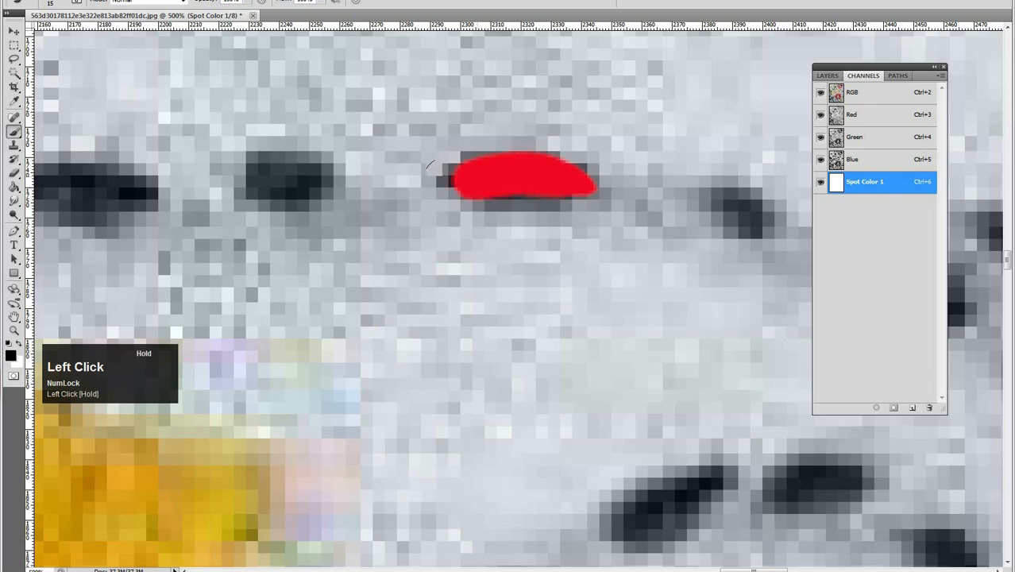
scroll(549, 176, up, 1)
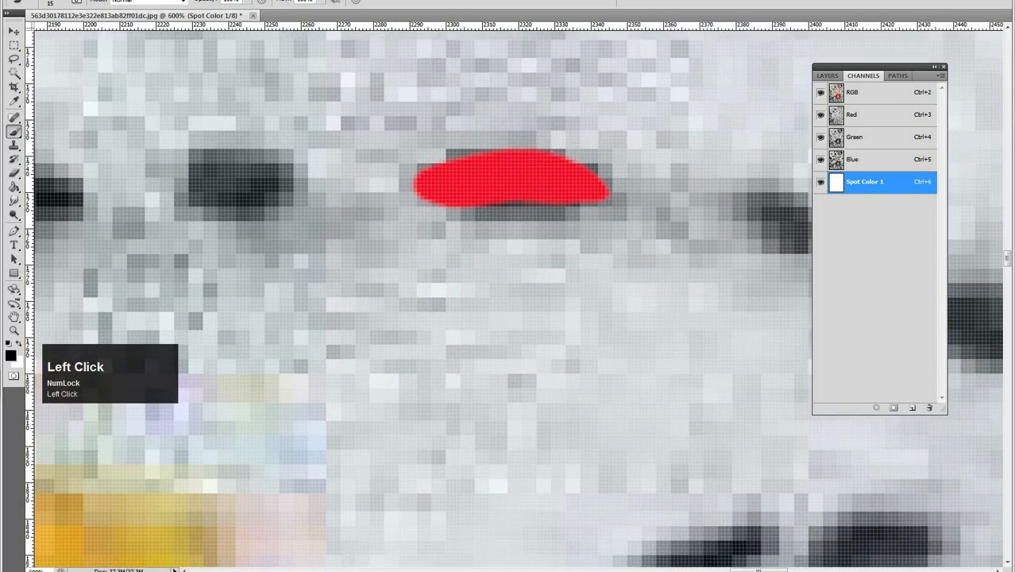
Step: Reduce the brush to 8 px and trim the ends of the red painted stitch with white
key(bracketleft)
key(bracketleft)
mouse_move(571, 148)
mouse_down()
mouse_move(597, 165)
mouse_move(587, 199)
mouse_up()
key(ctrl+z)
key(x)
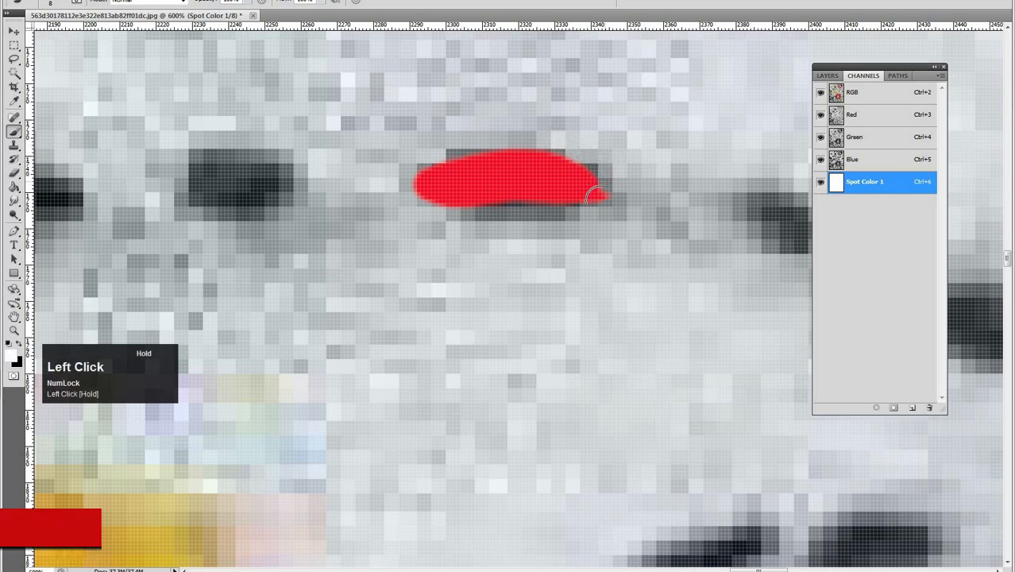
drag(516, 216, 442, 217)
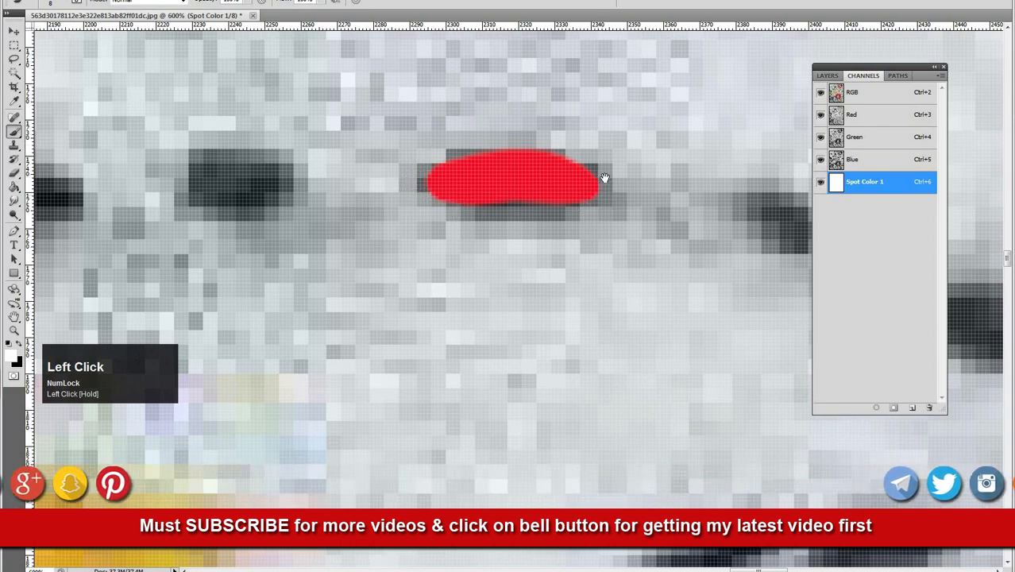
Step: Inspect the red painted stitch against the surrounding embroidery, both as an overview and close up
alt+click(570, 213)
alt+click(569, 213)
alt+click(569, 213)
alt+click(570, 213)
alt+click(570, 213)
alt+click(570, 213)
alt+click(570, 213)
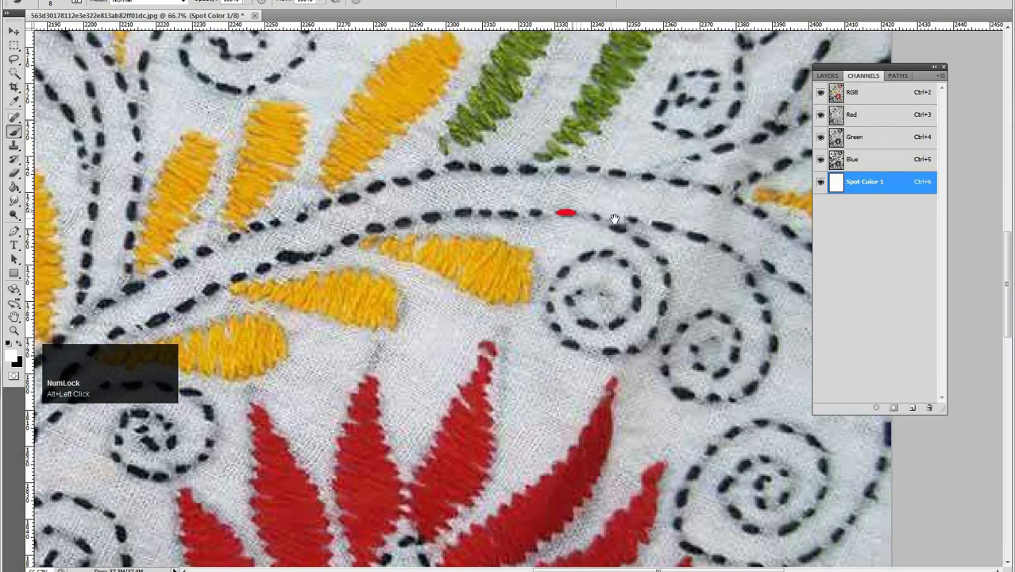
ctrl+click(617, 249)
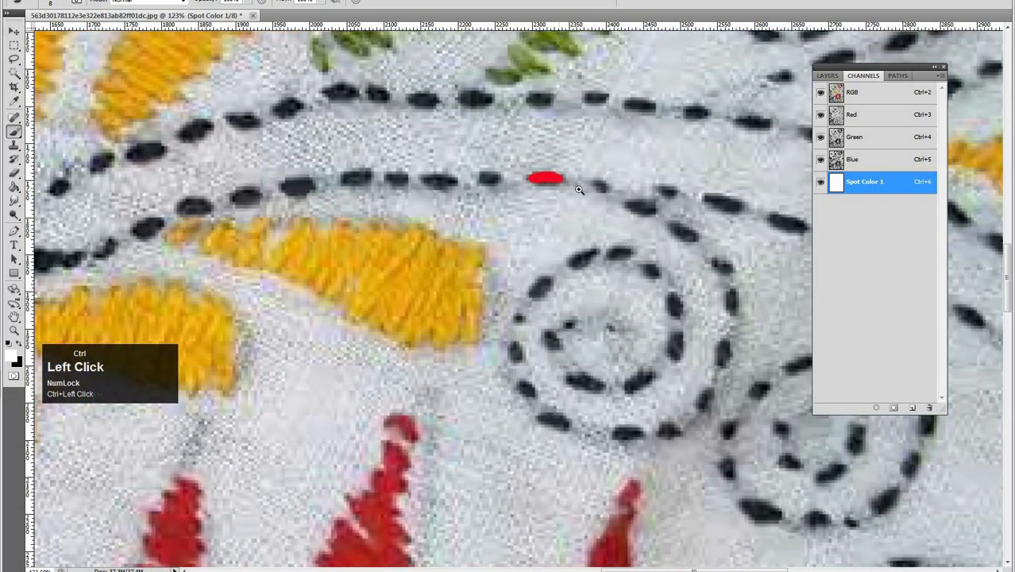
ctrl+click(579, 189)
drag(605, 293, 546, 255)
alt+click(549, 238)
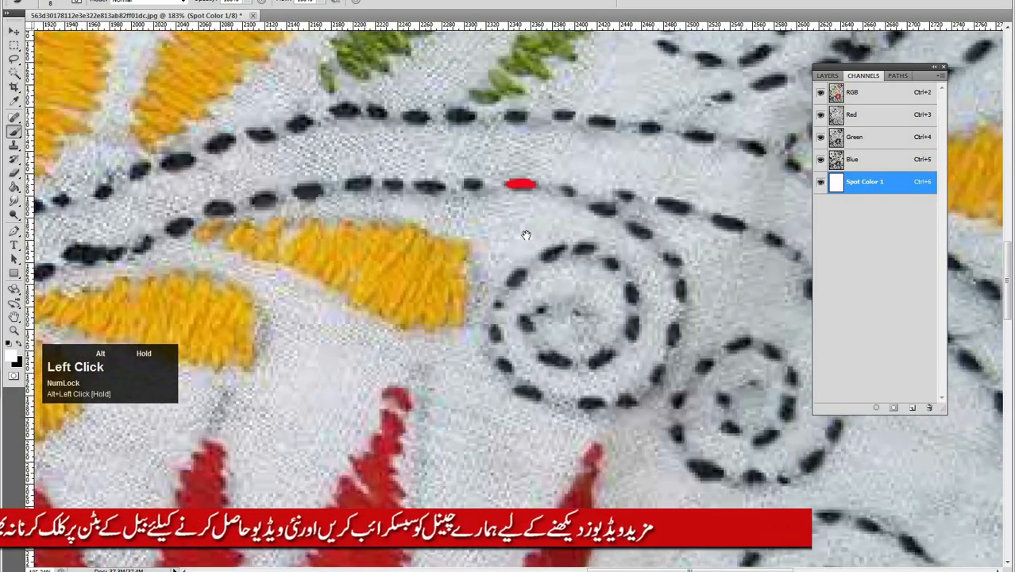
drag(494, 170, 571, 191)
ctrl+click(591, 175)
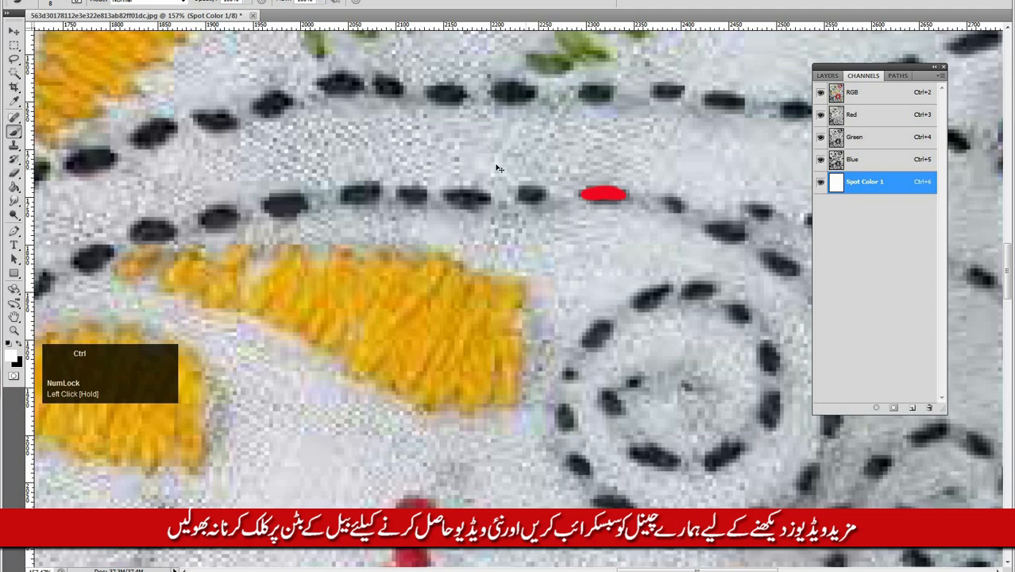
Step: Try a straight horizontal red line with the 8 px brush between the two stitched stem lines
key(ctrl+z)
key(x)
drag(384, 156, 571, 157)
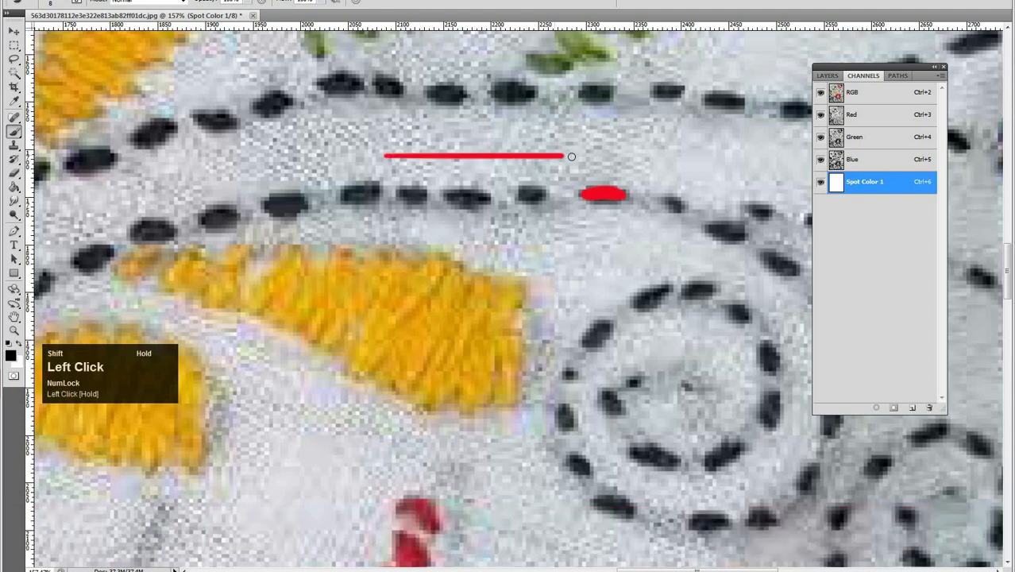
key(ctrl+alt+z)
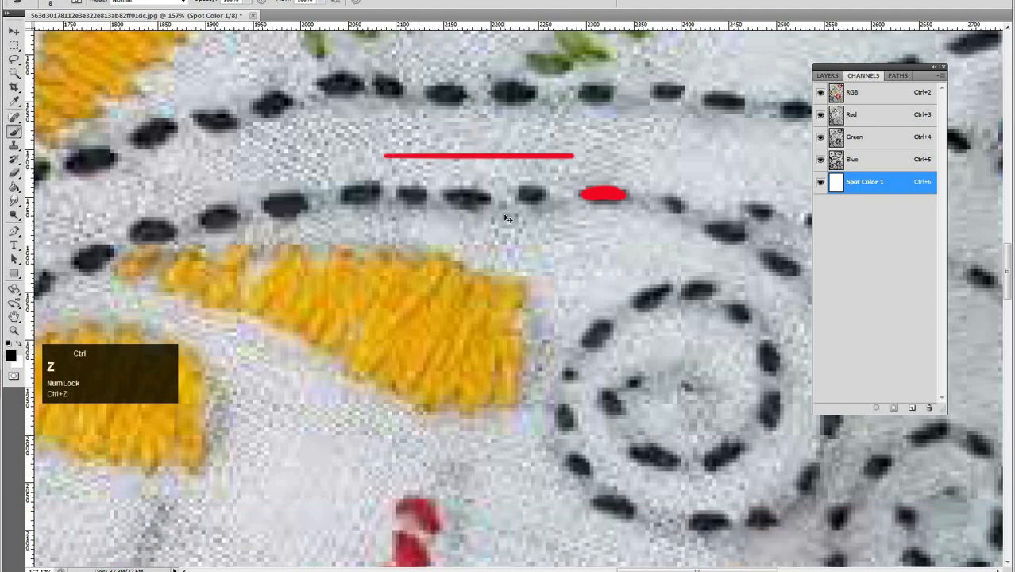
key(ctrl+alt+z)
Step: Undo the red paint on the stitch of the lower stem line
drag(539, 198, 499, 204)
drag(609, 198, 533, 164)
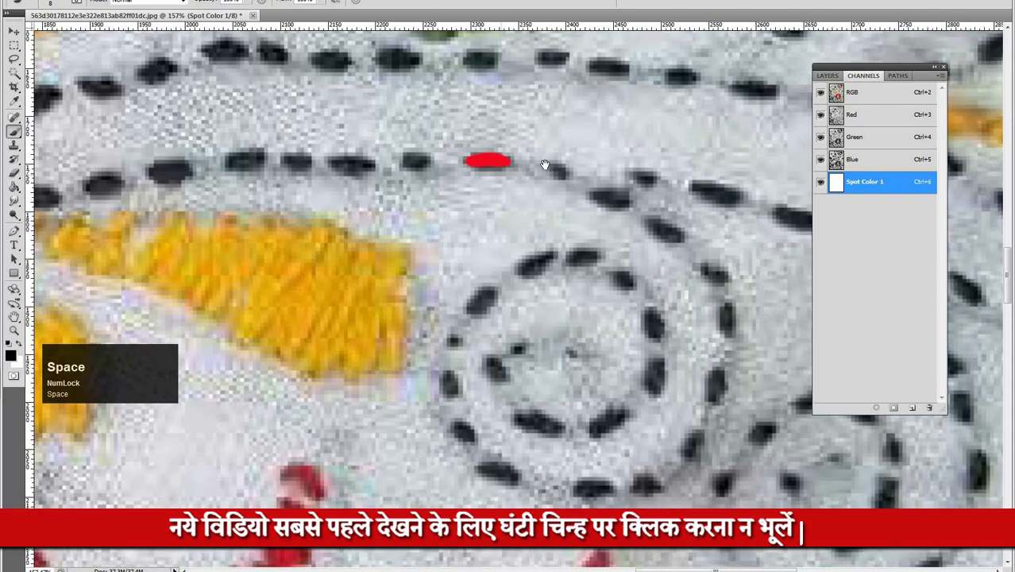
alt+click(532, 182)
drag(561, 214, 544, 182)
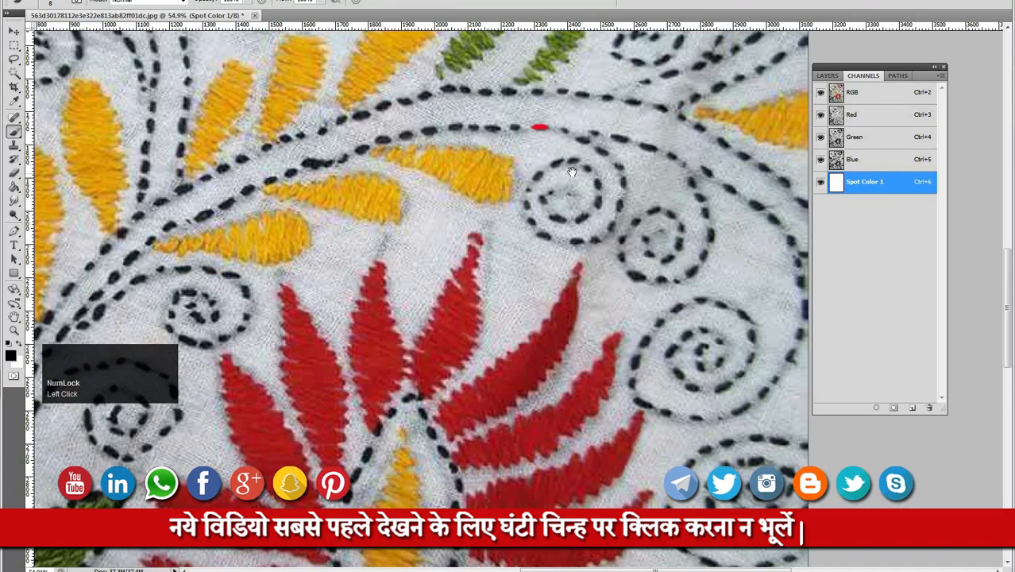
drag(520, 157, 524, 194)
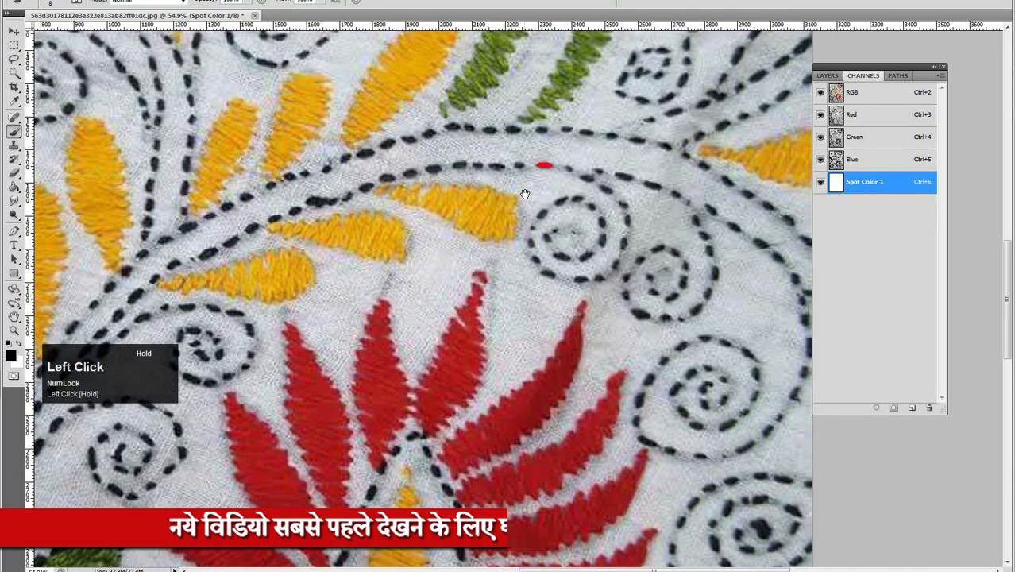
ctrl+click(618, 172)
ctrl+click(544, 168)
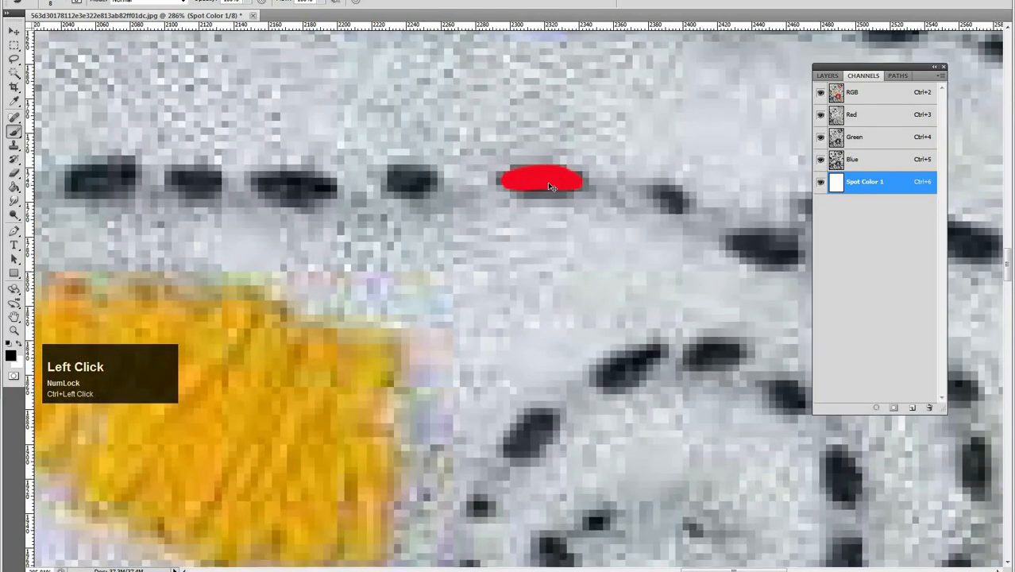
click(549, 184)
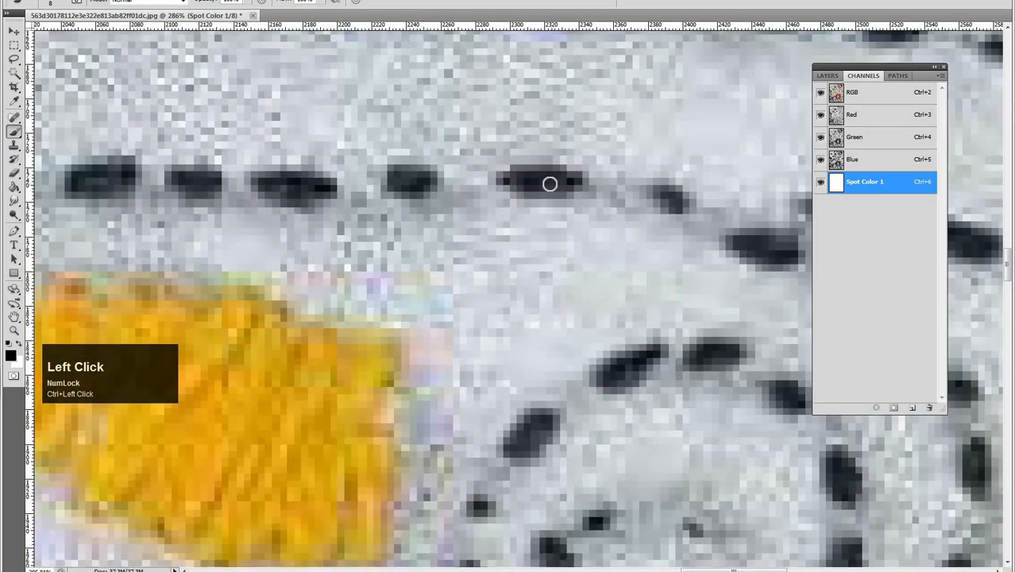
Step: Outline one black stitch of the lower stem line above the yellow leaf in red and fill its inside with the 8 px brush
ctrl+click(266, 190)
drag(286, 182, 666, 174)
ctrl+click(515, 146)
ctrl+click(376, 176)
drag(397, 172, 499, 177)
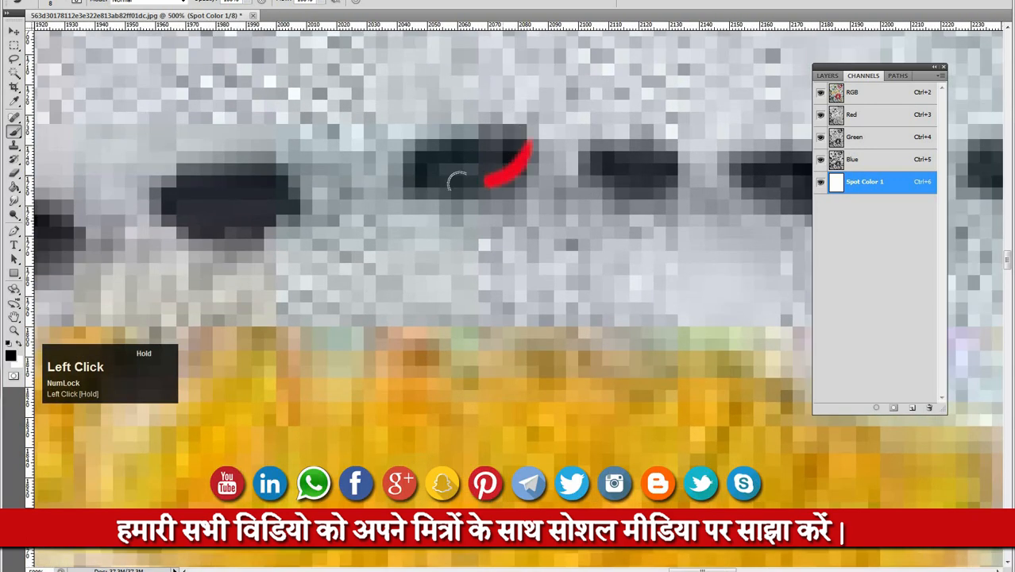
mouse_move(391, 183)
mouse_down()
mouse_move(444, 137)
mouse_move(542, 127)
mouse_move(524, 146)
mouse_up()
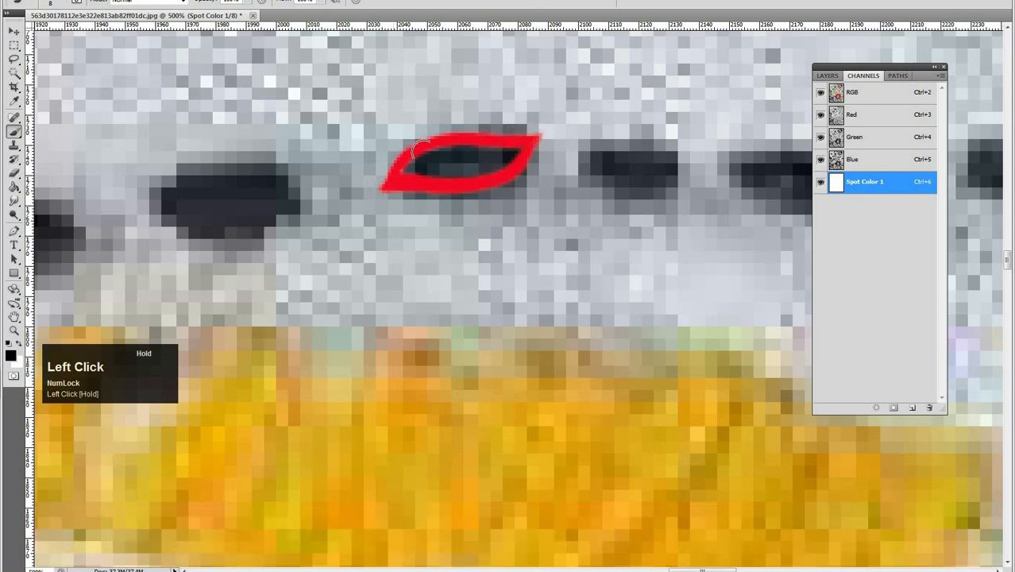
drag(505, 153, 403, 169)
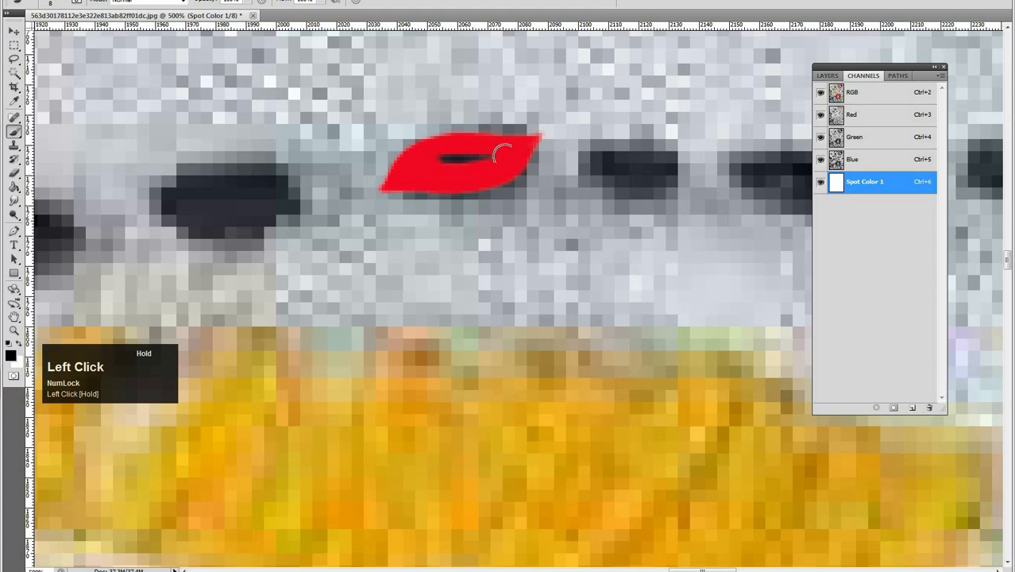
Step: Trim the edges and pointed tips of the red stitch with white
key(x)
drag(542, 134, 513, 127)
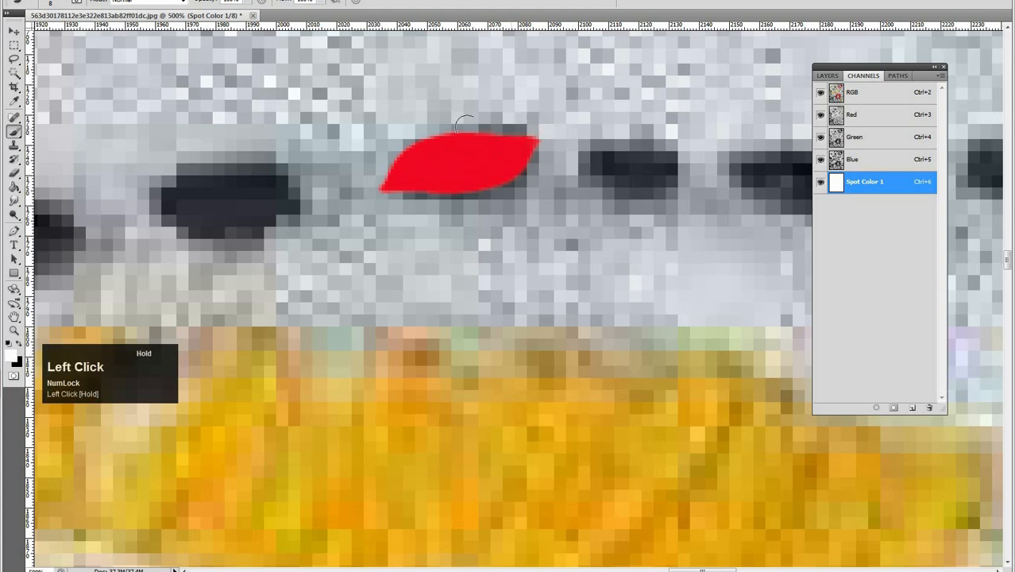
mouse_move(389, 141)
mouse_down()
mouse_move(365, 181)
mouse_move(405, 127)
mouse_up()
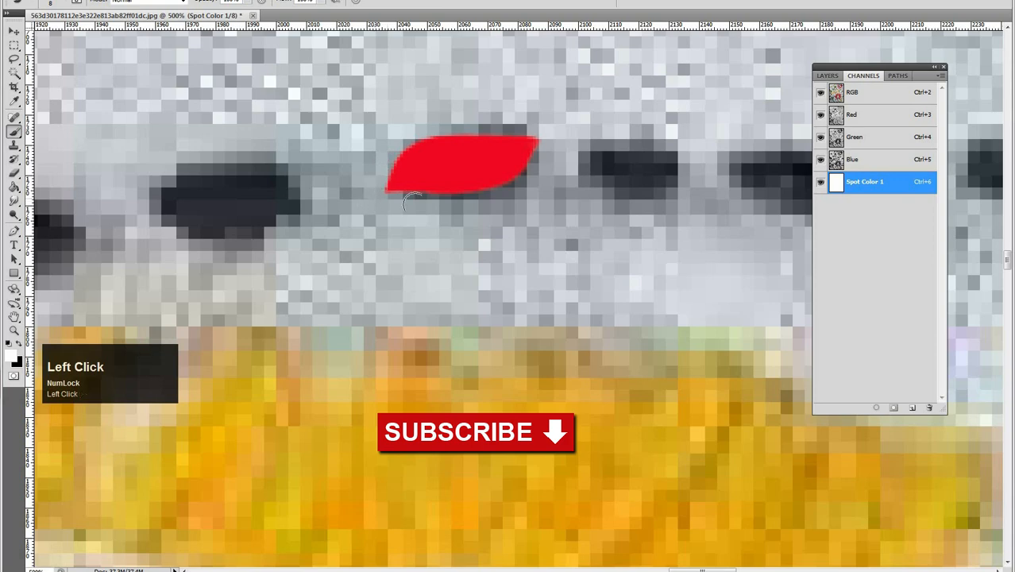
mouse_move(544, 156)
mouse_down()
mouse_move(466, 198)
mouse_move(417, 195)
mouse_up()
mouse_move(508, 201)
mouse_down()
mouse_move(402, 200)
mouse_move(431, 205)
mouse_move(397, 192)
mouse_move(499, 183)
mouse_move(540, 137)
mouse_move(537, 144)
mouse_up()
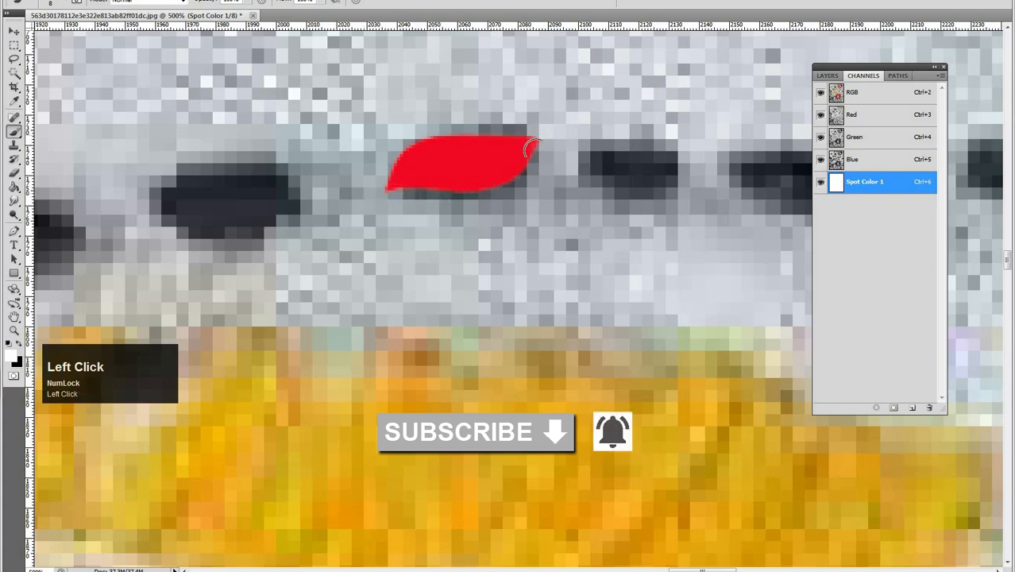
Step: Inspect the red stitch in overview and close up, and display the spot channel alone
alt+click(466, 236)
alt+click(471, 237)
alt+click(480, 240)
alt+click(481, 240)
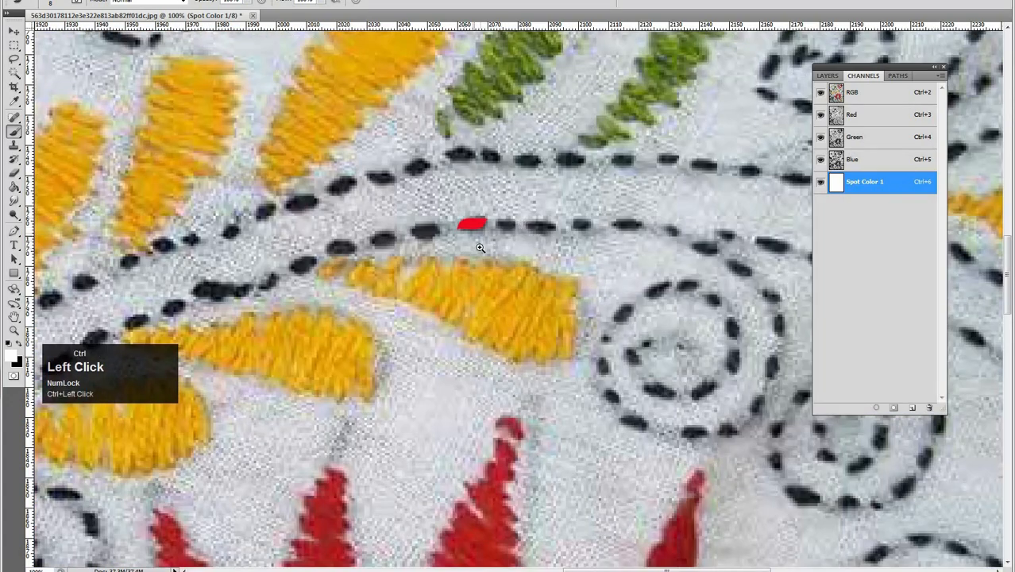
ctrl+click(478, 248)
drag(477, 240, 490, 259)
ctrl+click(514, 244)
key(grave)
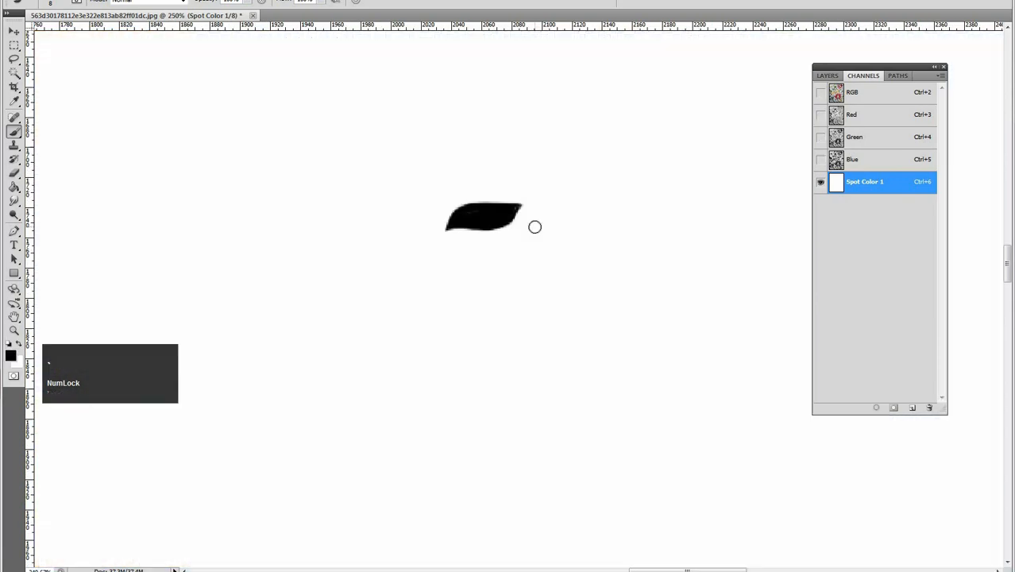
Step: Fill the gaps inside the stitch shape with black and refine its pointed tip and lower edge with white
drag(496, 214, 538, 190)
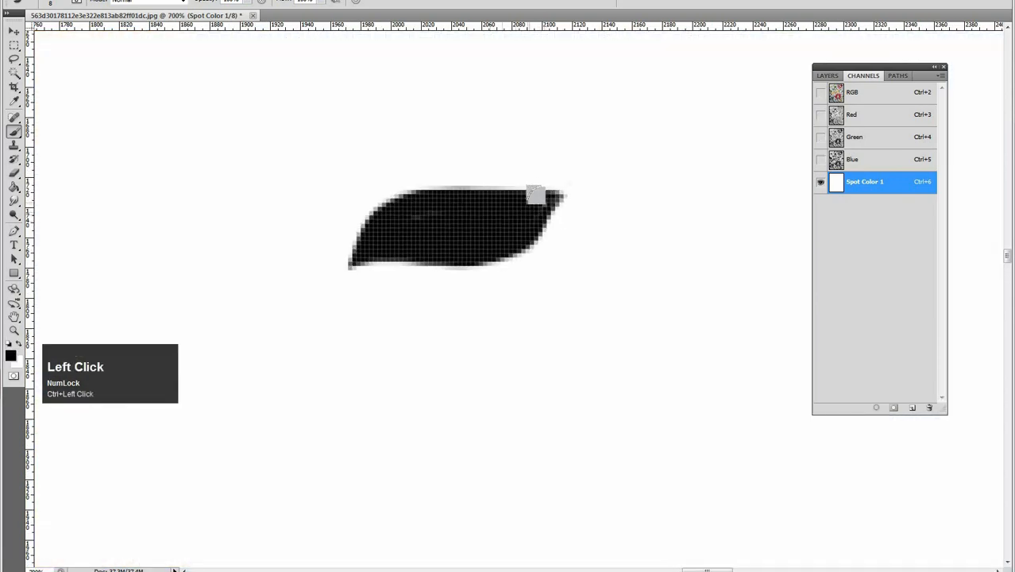
mouse_move(539, 192)
mouse_down()
mouse_move(489, 226)
mouse_move(415, 216)
mouse_move(418, 205)
mouse_move(564, 186)
mouse_move(546, 190)
mouse_up()
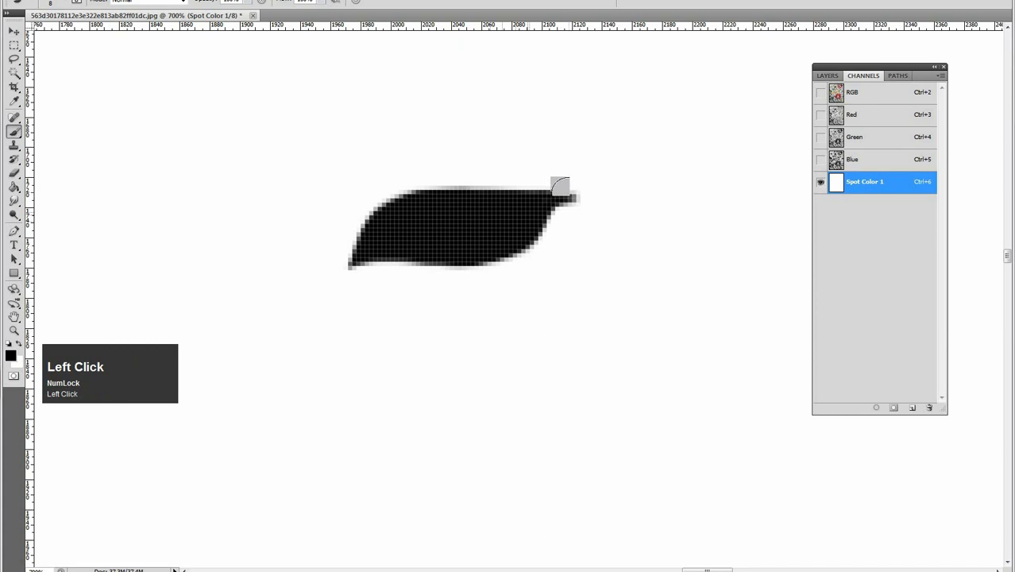
key(x)
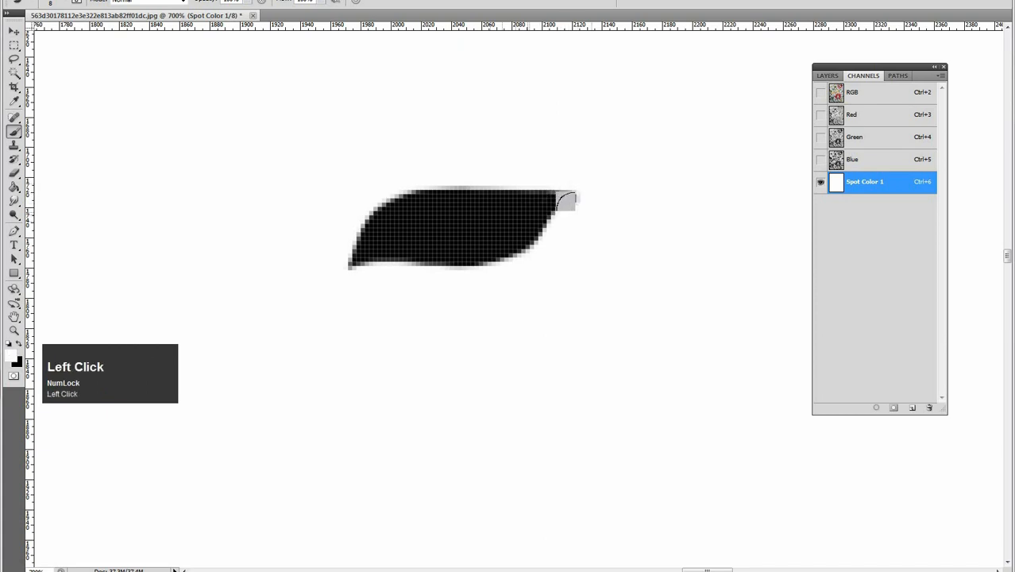
alt+click(512, 247)
ctrl+click(536, 230)
key(x)
click(573, 206)
key(x)
drag(571, 208, 490, 279)
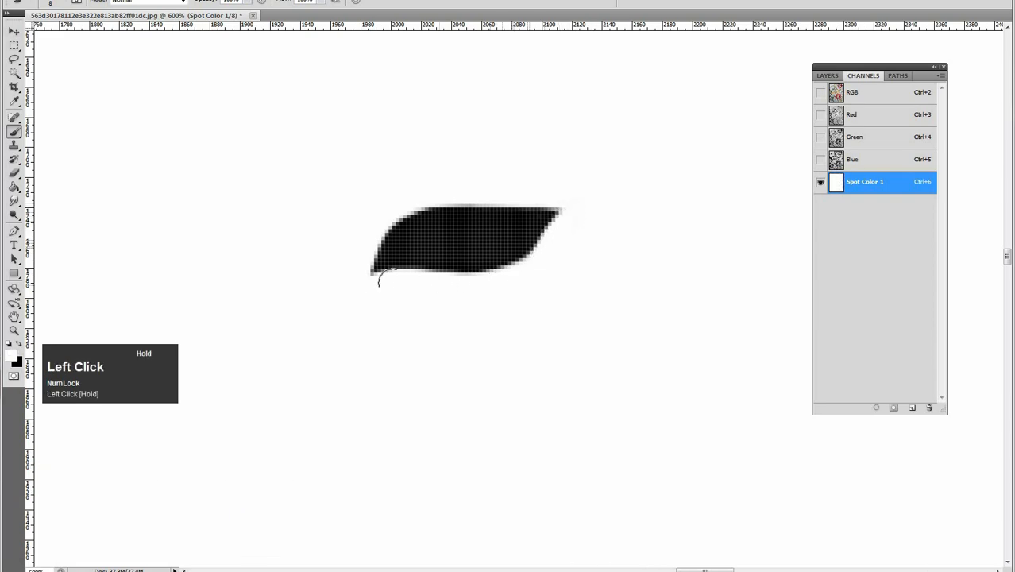
Step: Display the RGB image again and compare the red stitch with the neighbouring black stitches from several zoom levels
key(grave)
alt+click(501, 236)
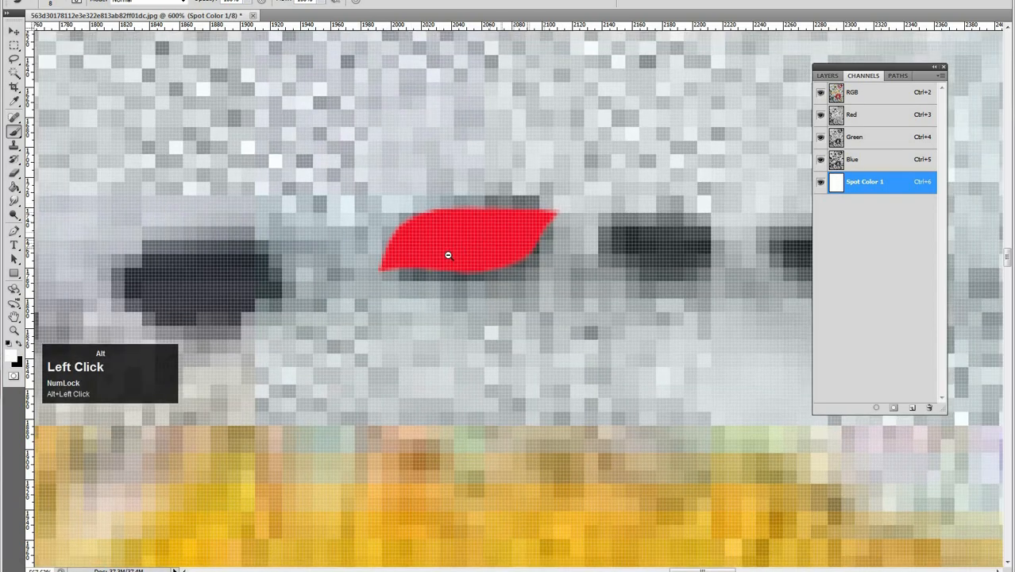
drag(522, 202, 617, 226)
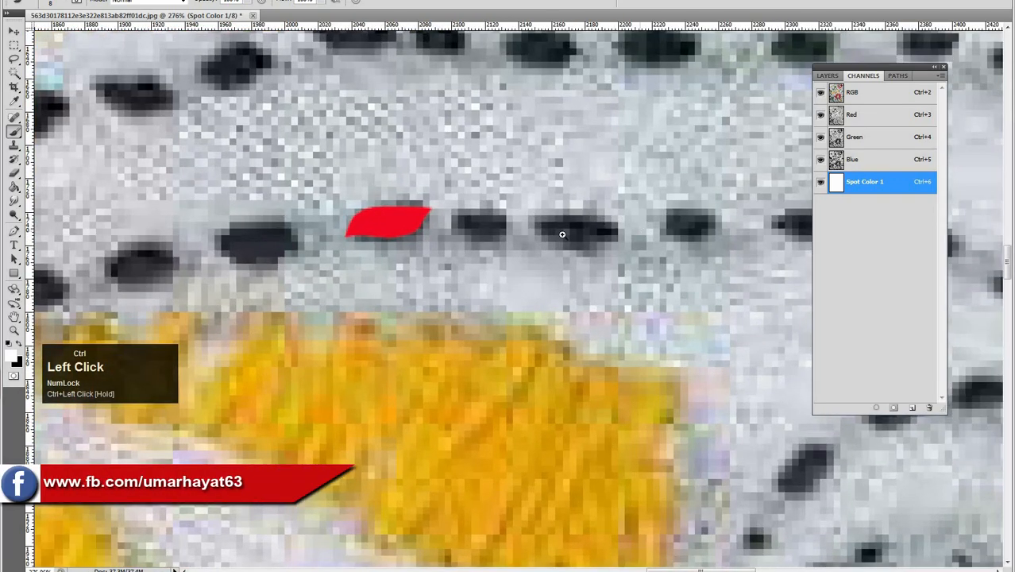
drag(381, 235, 683, 214)
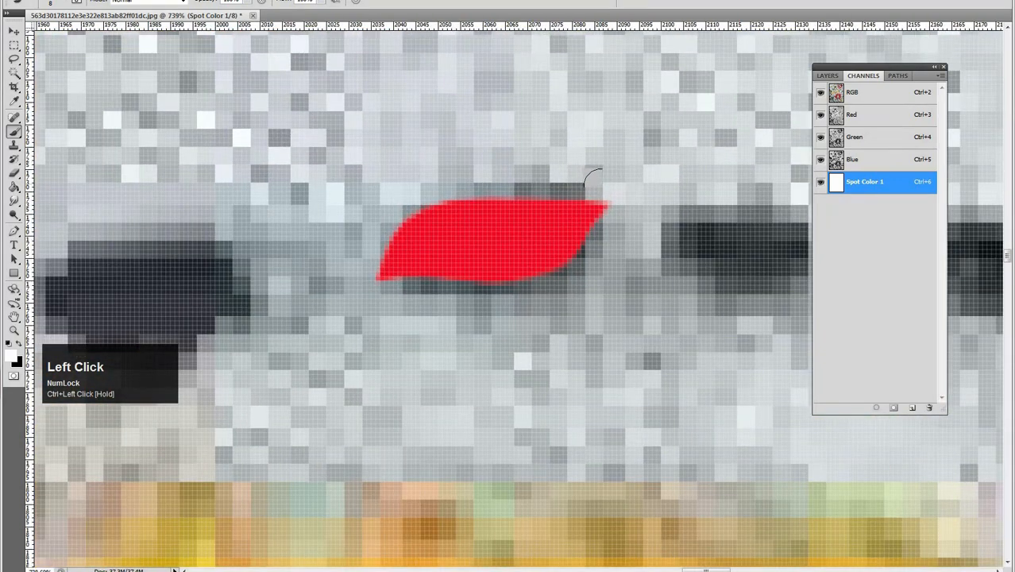
key(x)
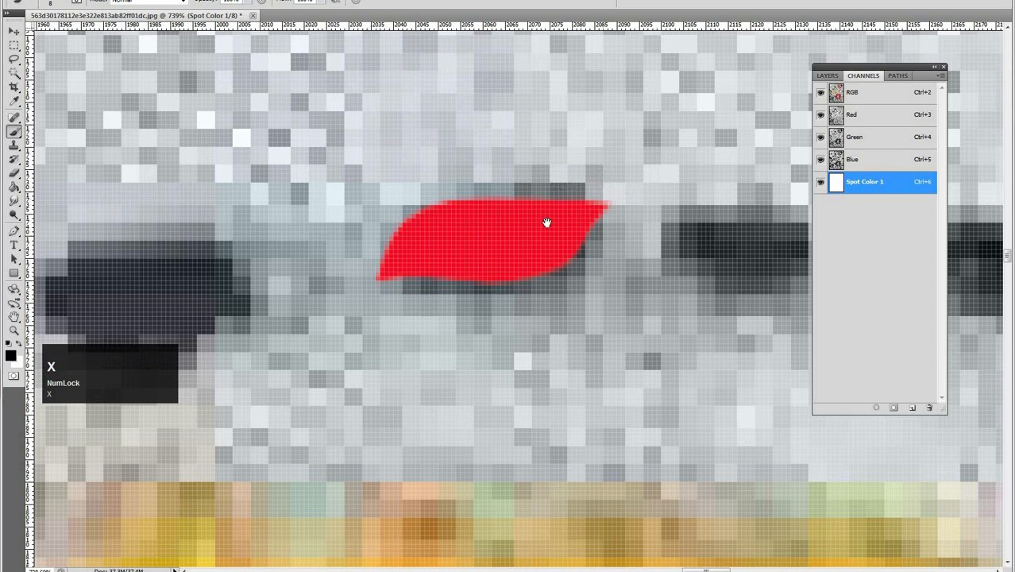
alt+click(480, 242)
drag(494, 235, 495, 194)
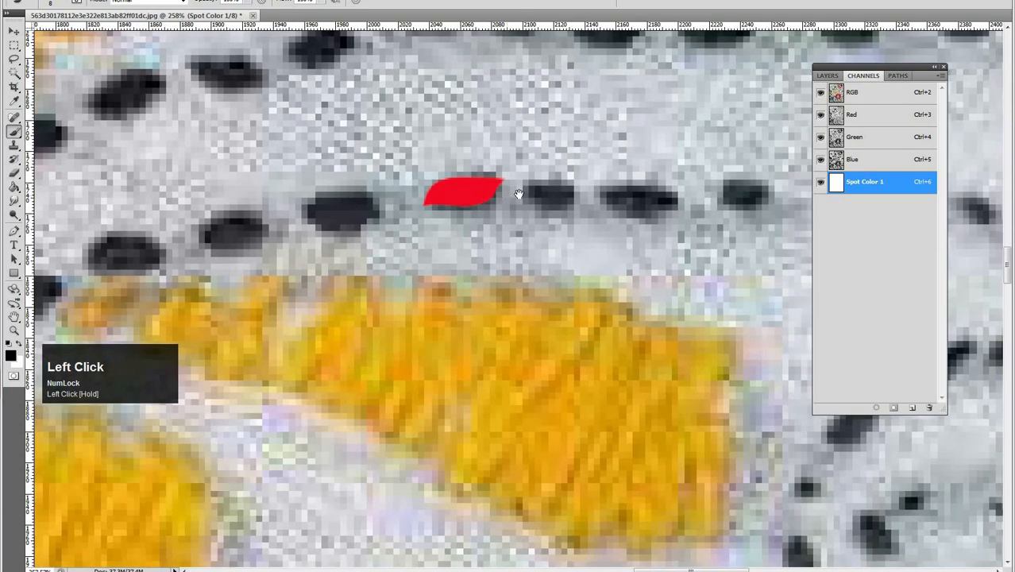
alt+click(489, 211)
alt+click(489, 210)
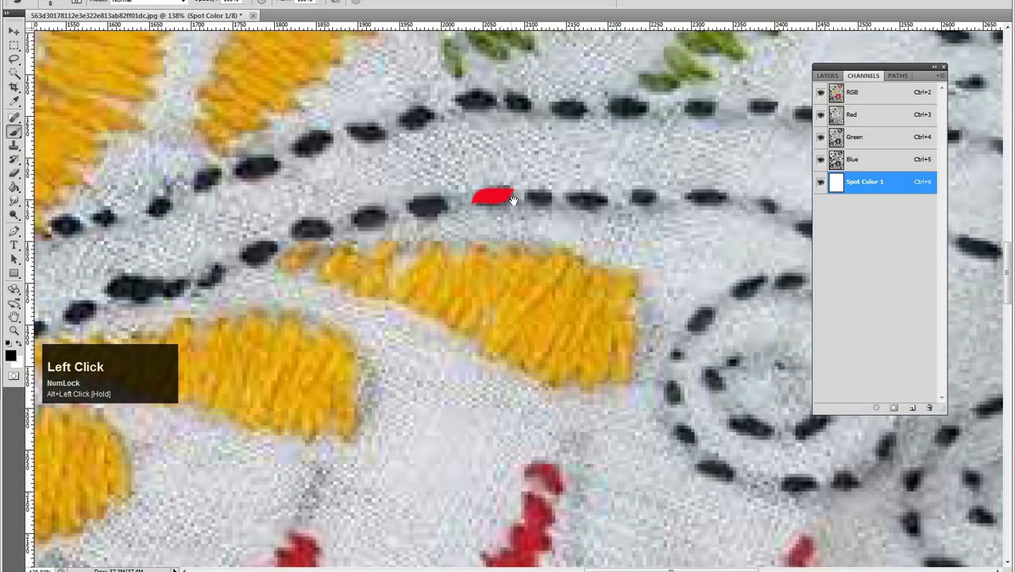
click(487, 199)
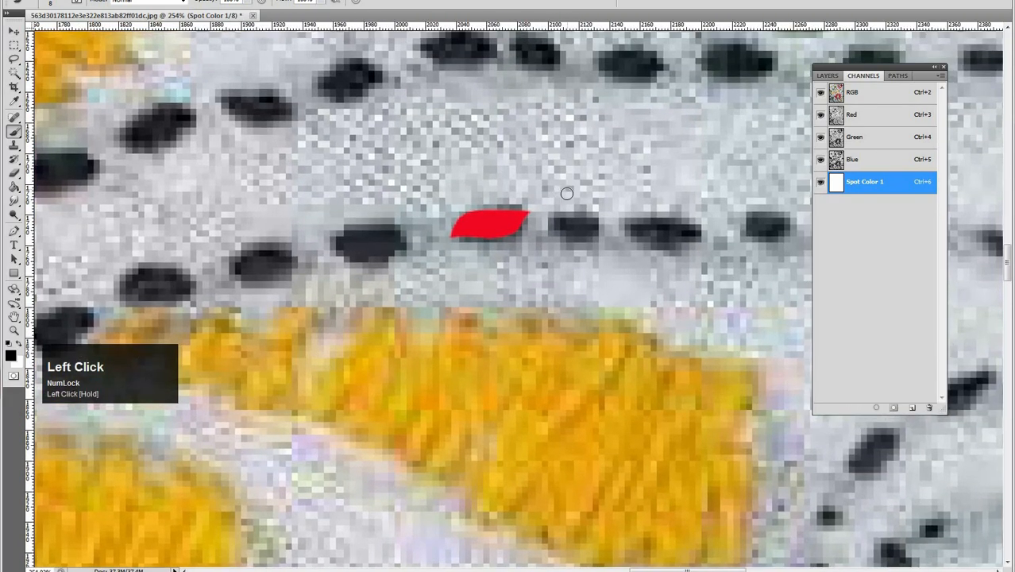
key(space)
drag(512, 223, 544, 220)
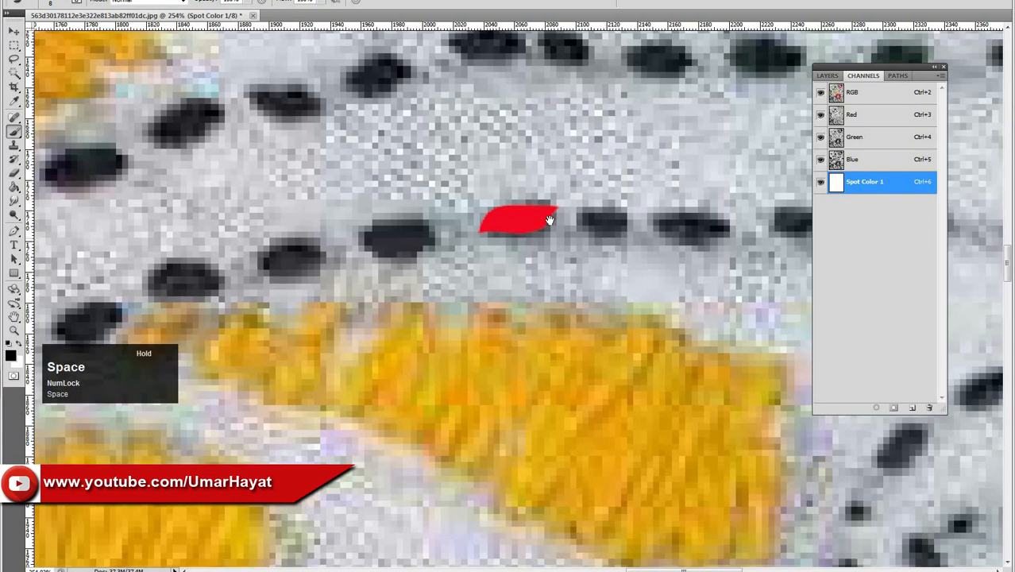
Step: Display only the spot channel and enclose the black stitch shape in a rectangular marquee selection
key(grave)
ctrl+click(522, 220)
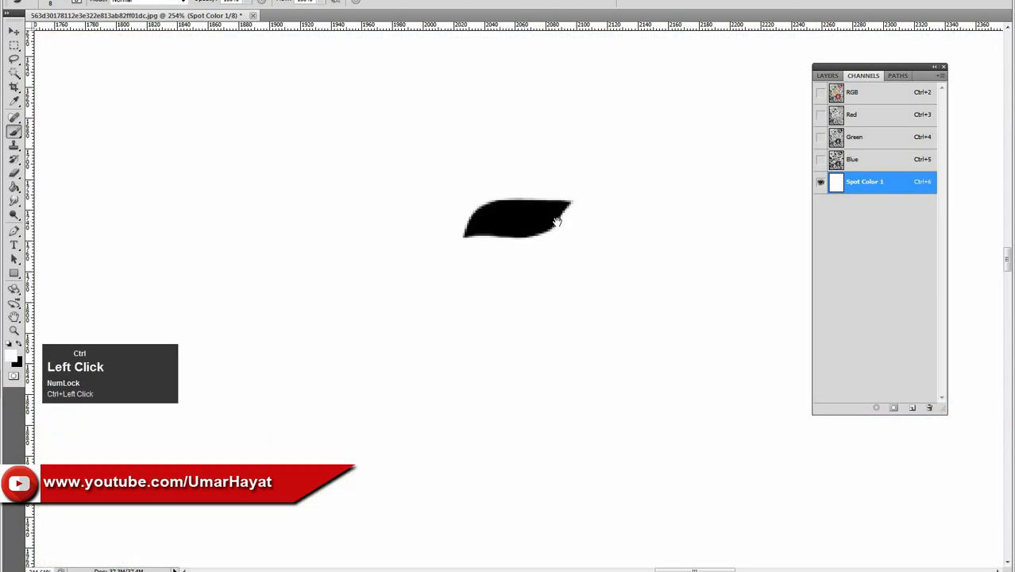
key(m)
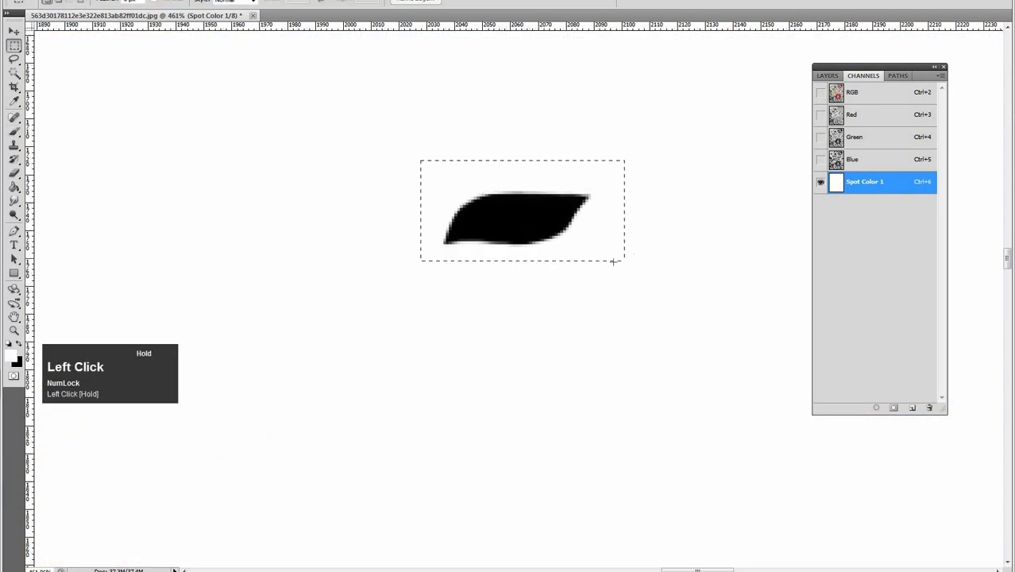
ctrl+click(598, 239)
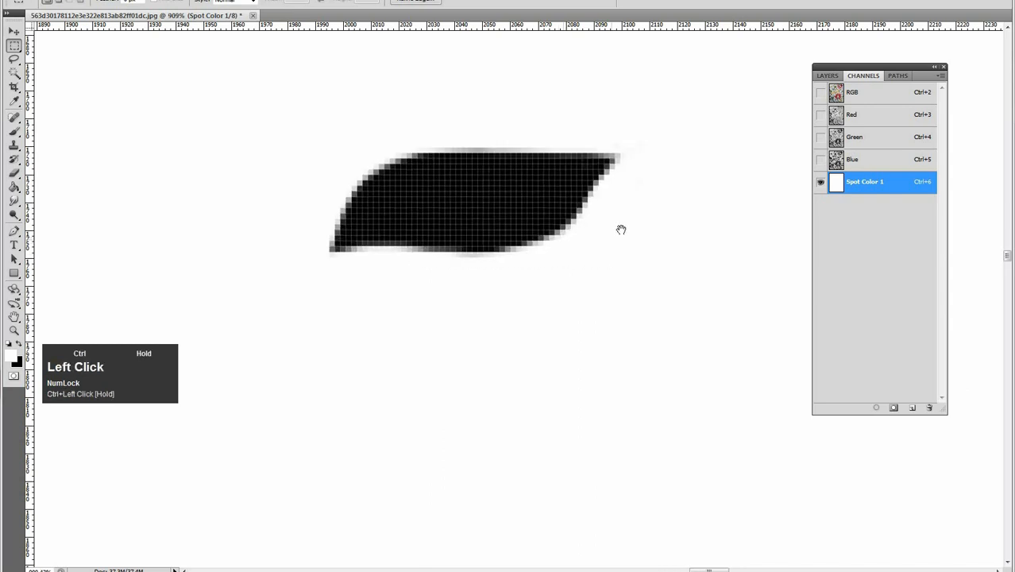
alt+click(557, 239)
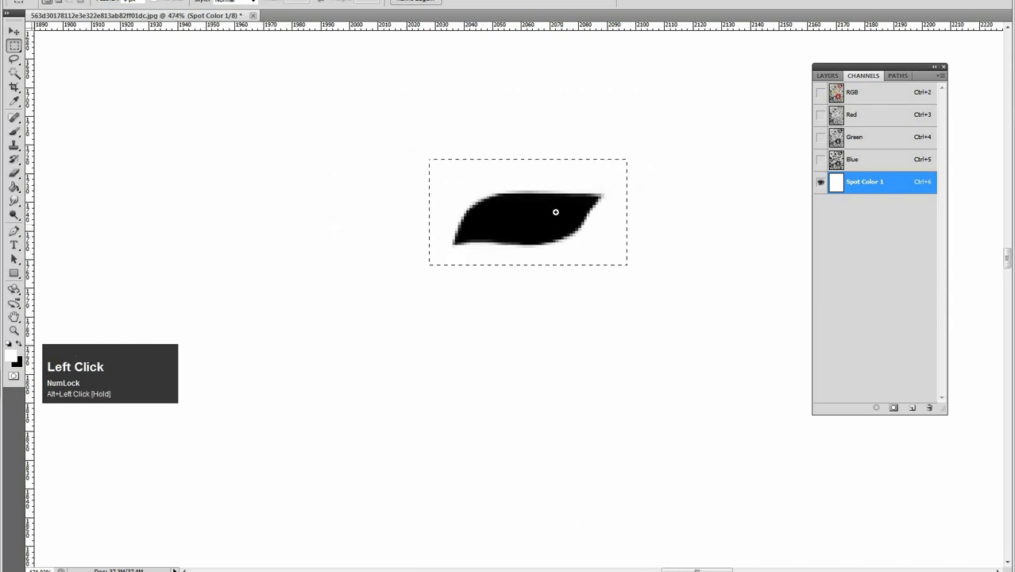
ctrl+click(571, 214)
drag(547, 167, 544, 170)
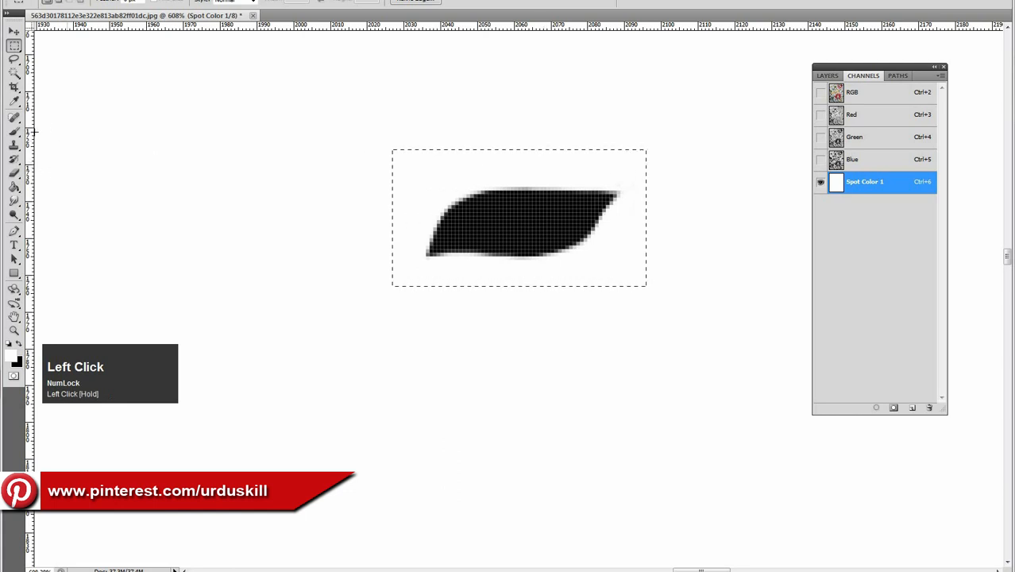
Step: Activate the Brush tool and define the selected stitch shape as a new named brush preset
mouse_move(20, 136)
mouse_down()
mouse_move(47, 150)
mouse_move(22, 136)
mouse_move(61, 131)
mouse_up()
key(space)
drag(620, 213, 636, 215)
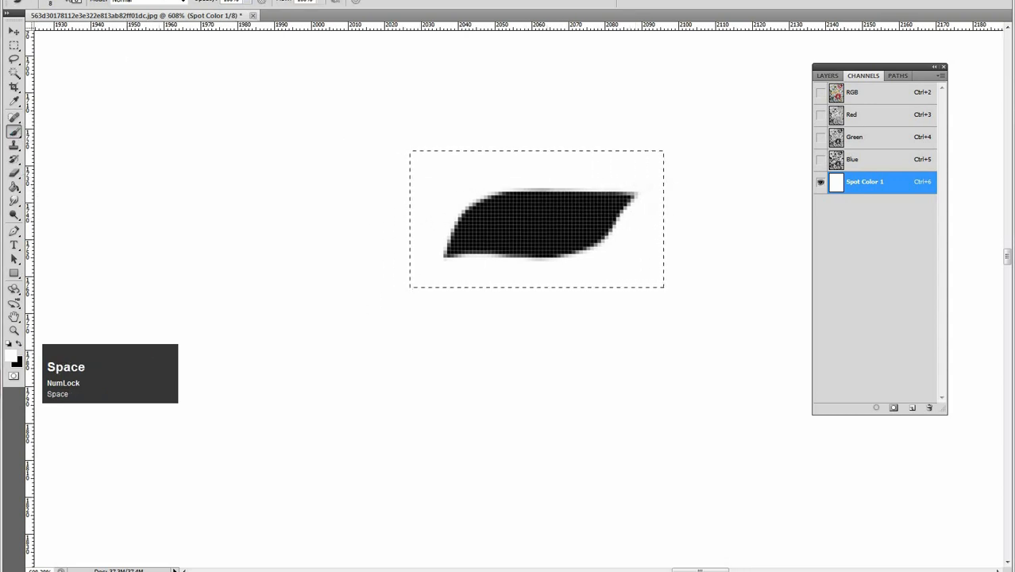
key(alt+e)
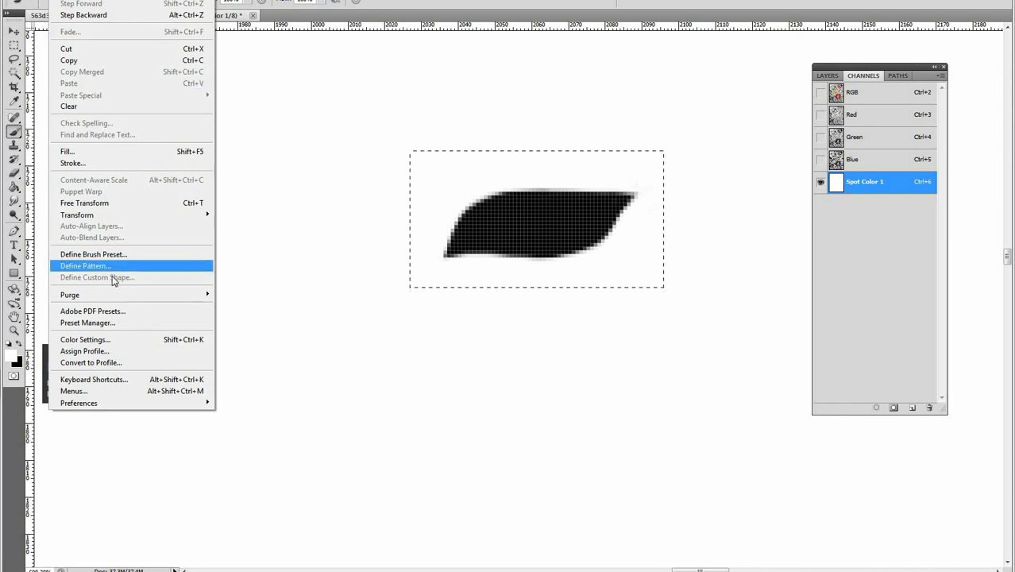
mouse_move(108, 219)
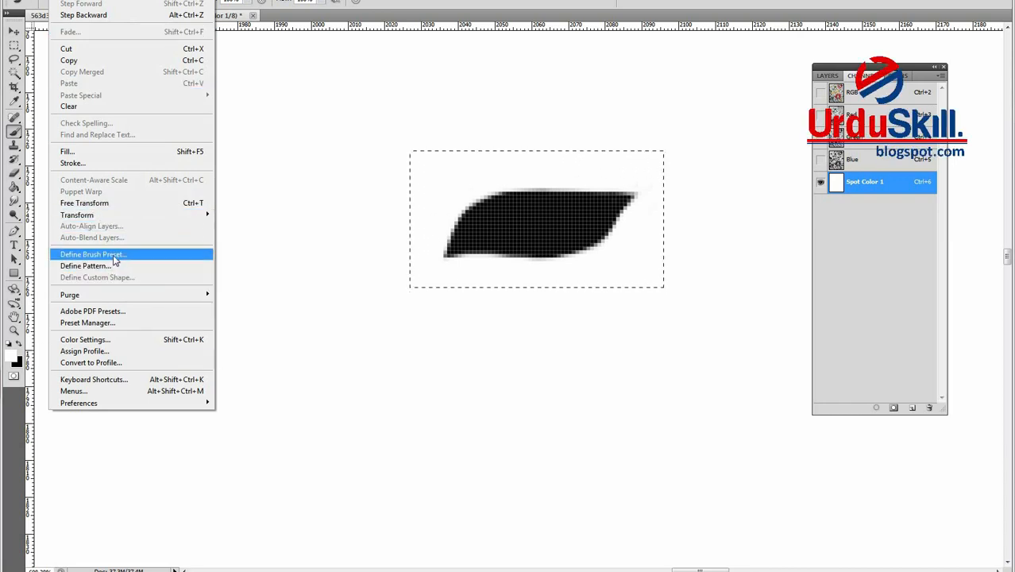
click(114, 256)
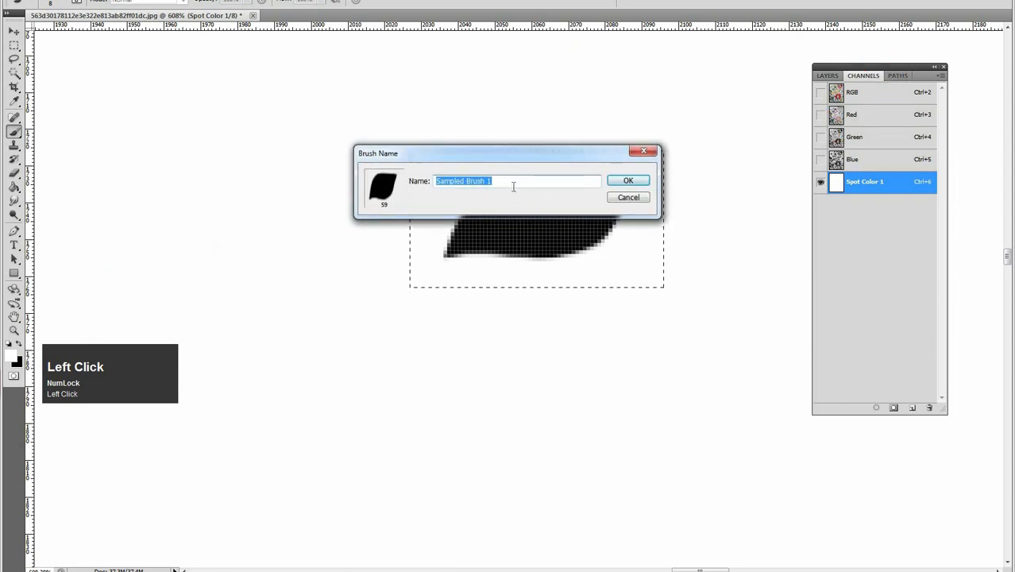
key(shift)
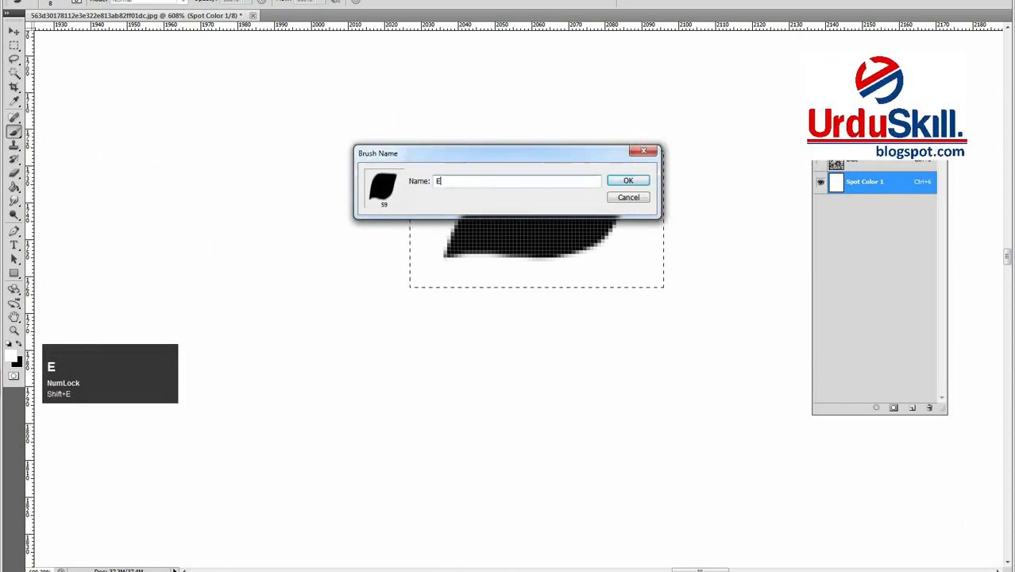
click(627, 181)
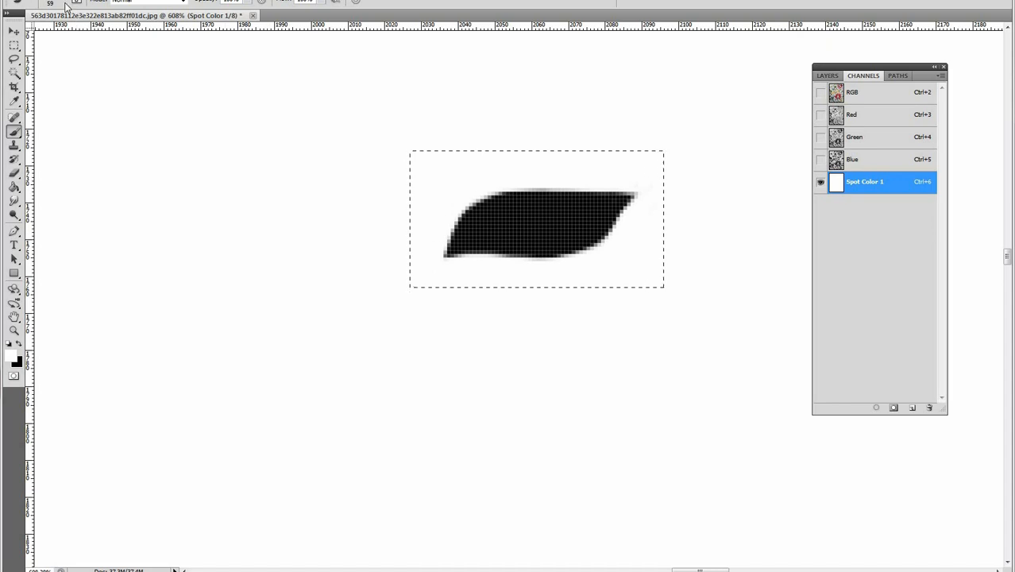
Step: Check the new 59 px stitch brush among the brush presets and clear the selection around the stitch
click(62, 4)
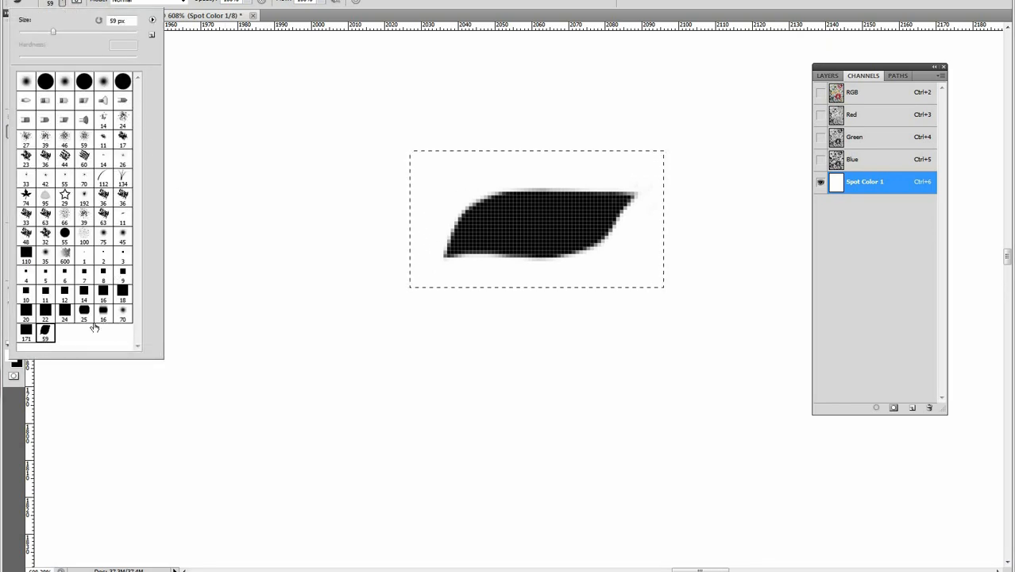
ctrl+click(55, 350)
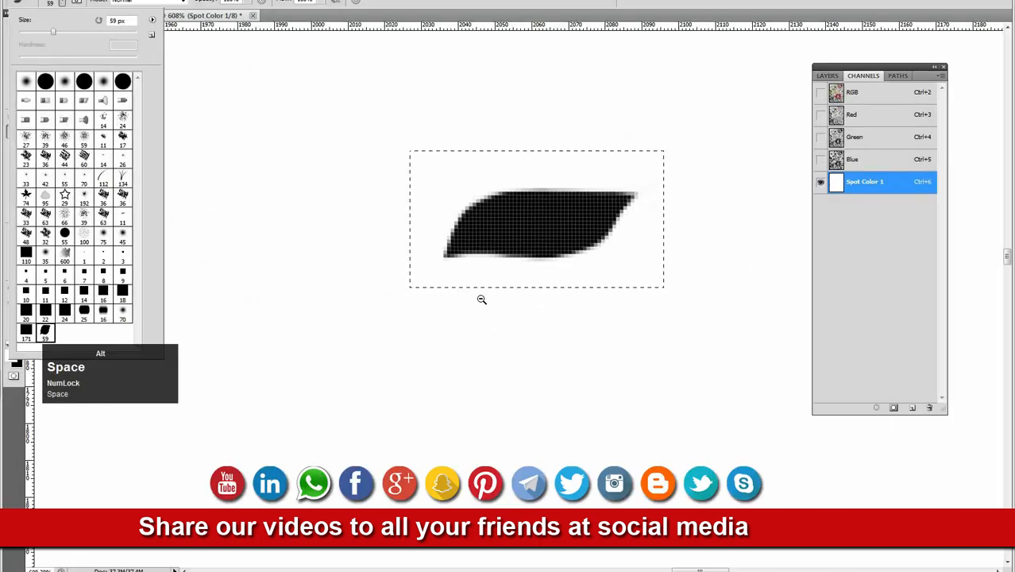
alt+click(675, 252)
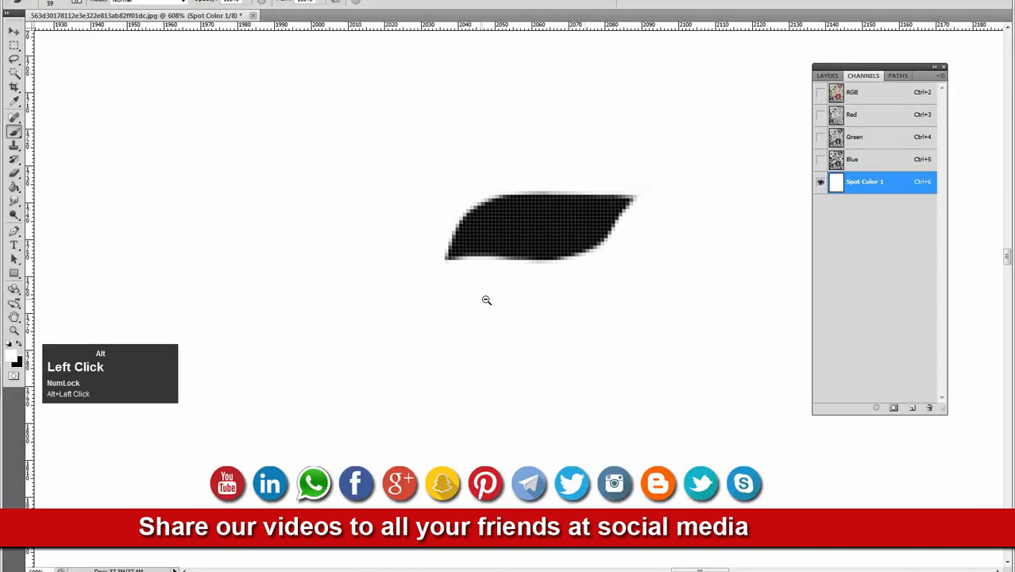
ctrl+click(514, 291)
key(ctrl+d)
alt+click(533, 262)
alt+click(530, 243)
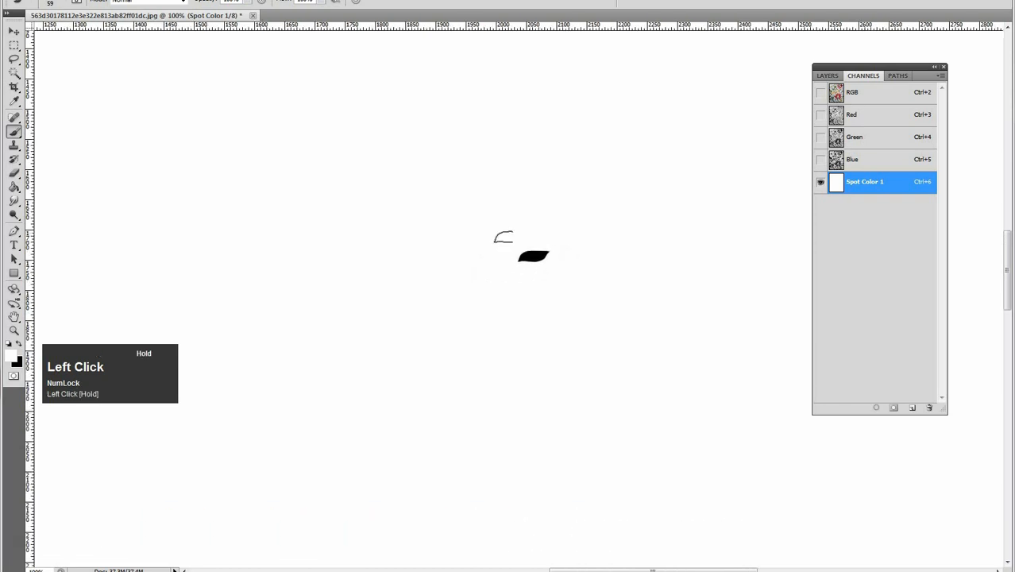
Step: Show the brush settings and paint a looping test stroke with the 59 px stitch brush in the spot channel
key(F5)
drag(622, 90, 663, 90)
key(space)
drag(412, 210, 405, 196)
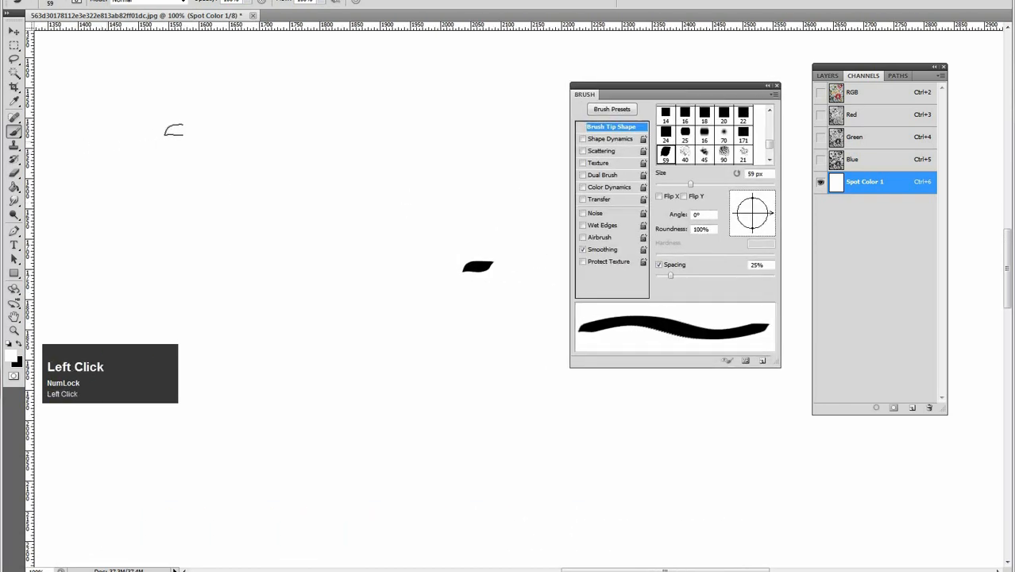
mouse_move(104, 152)
mouse_down()
mouse_move(181, 138)
mouse_move(260, 159)
mouse_move(343, 340)
mouse_move(385, 254)
mouse_move(319, 131)
mouse_move(229, 104)
mouse_move(186, 220)
mouse_move(248, 228)
mouse_up()
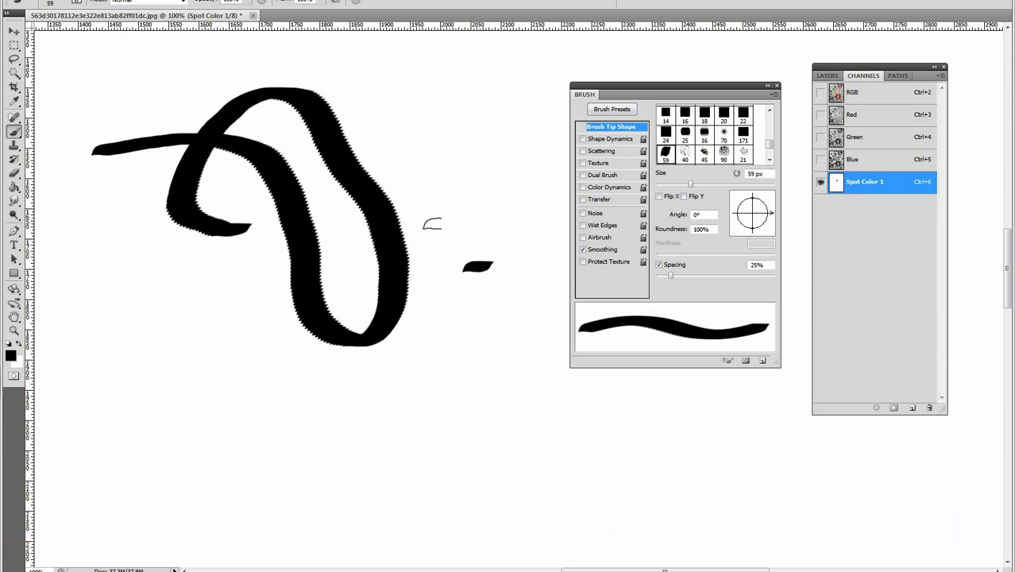
Step: Clear the test stroke and the original stitch shape from the spot channel
key(Delete)
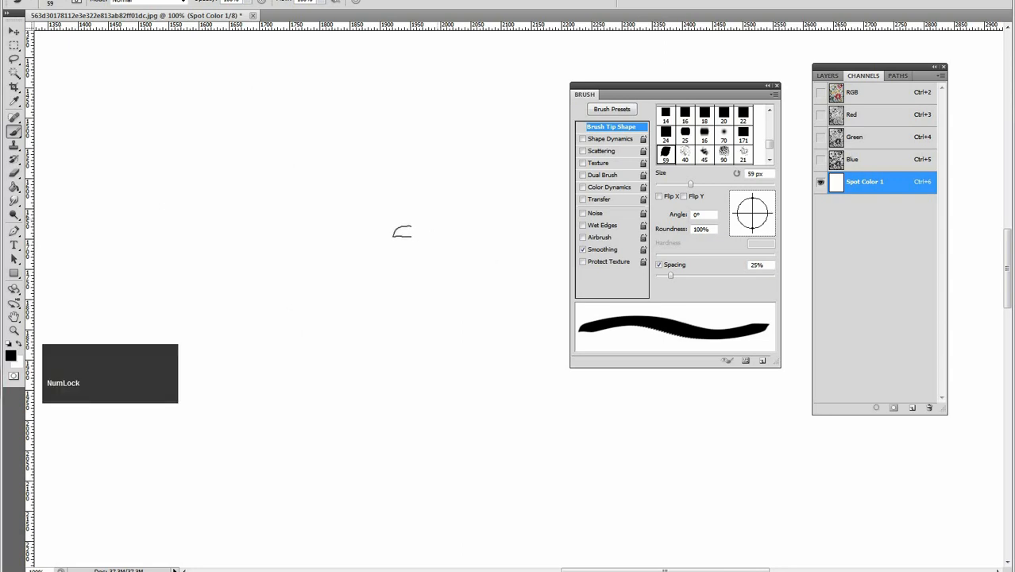
drag(417, 253, 420, 257)
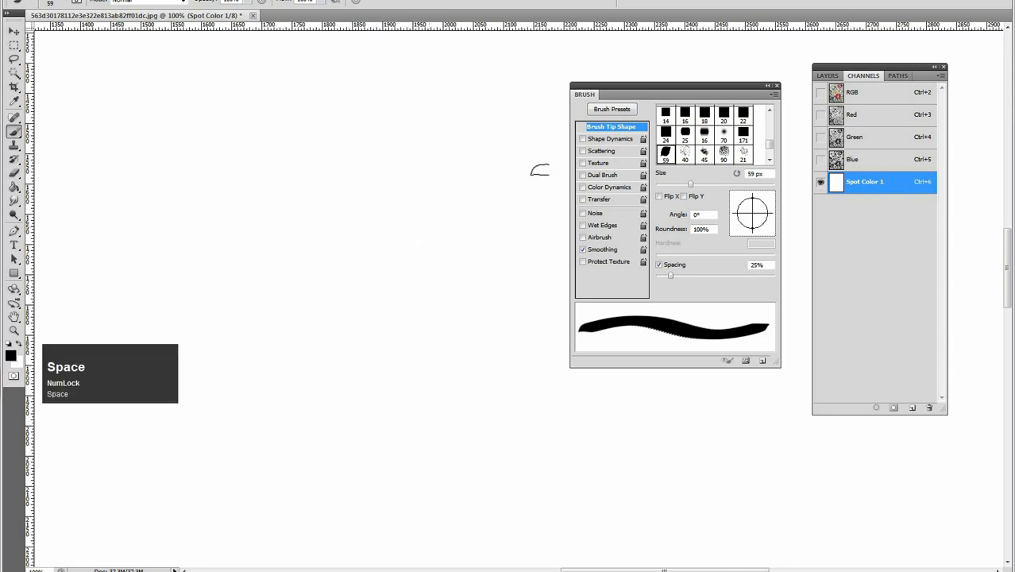
drag(679, 94, 653, 93)
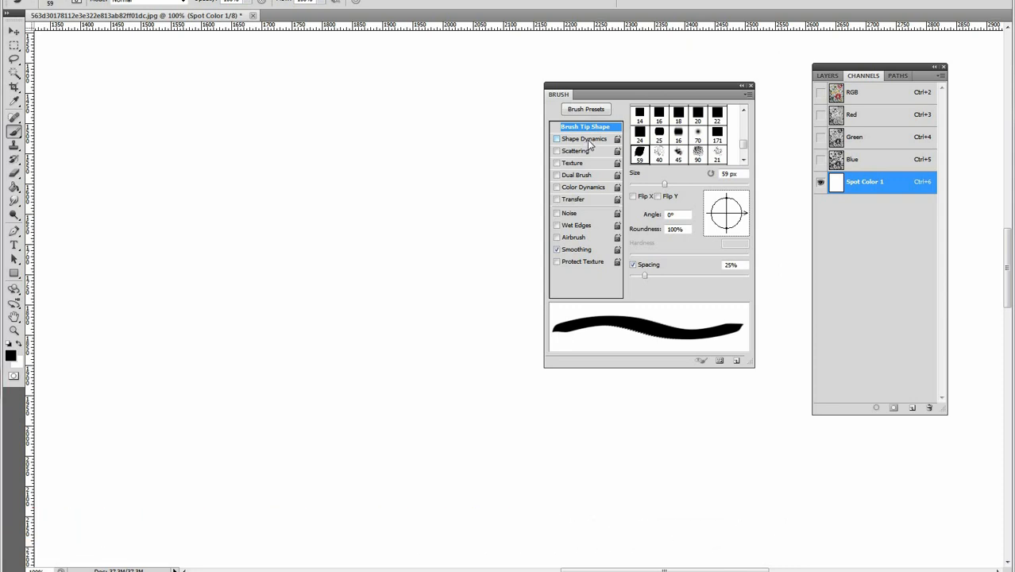
Step: Enable Shape Dynamics with size control Off, angle control Direction and roundness control Rotation at 100% minimum, and set the brush spacing to 271%
click(587, 139)
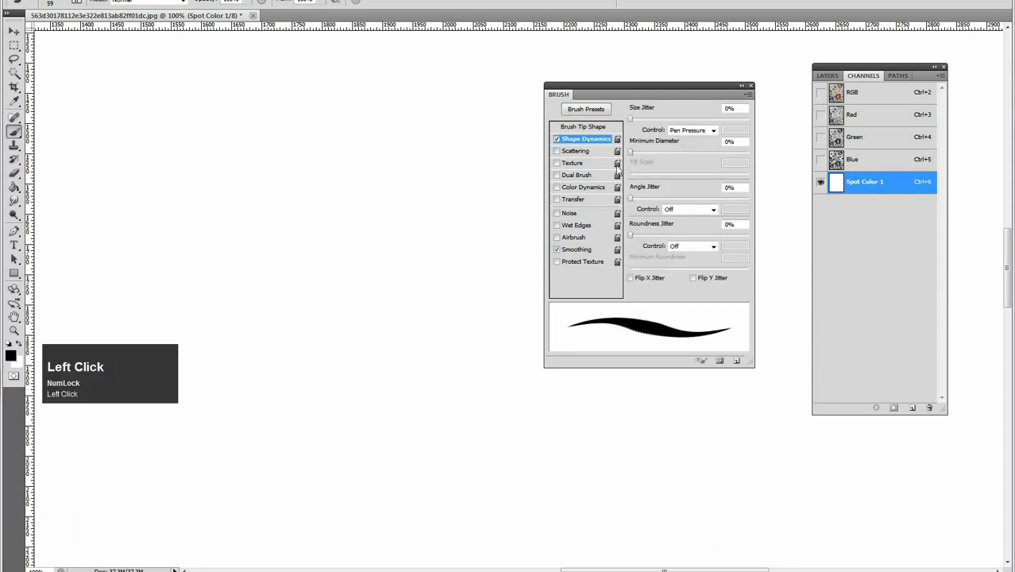
click(704, 131)
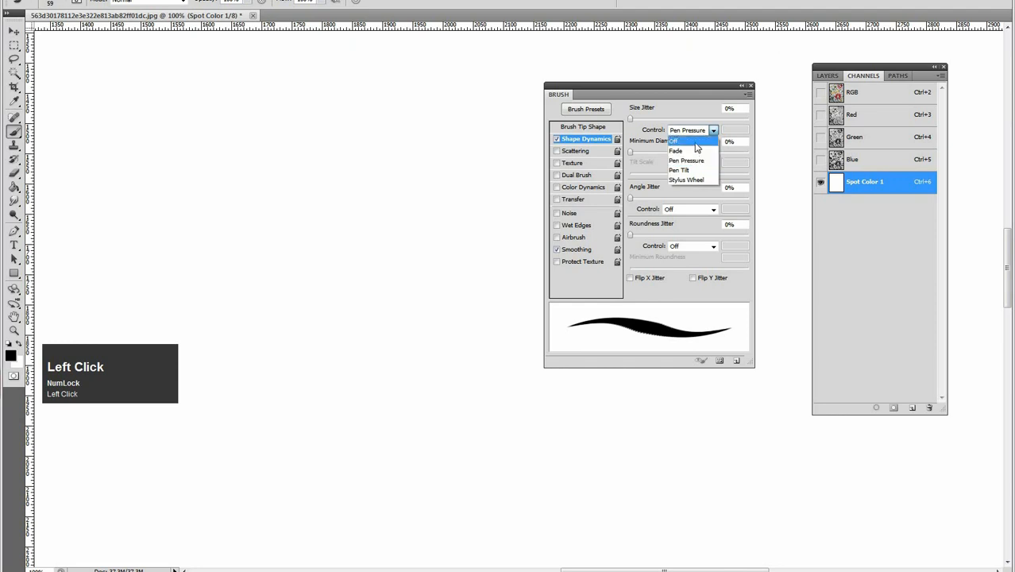
click(675, 141)
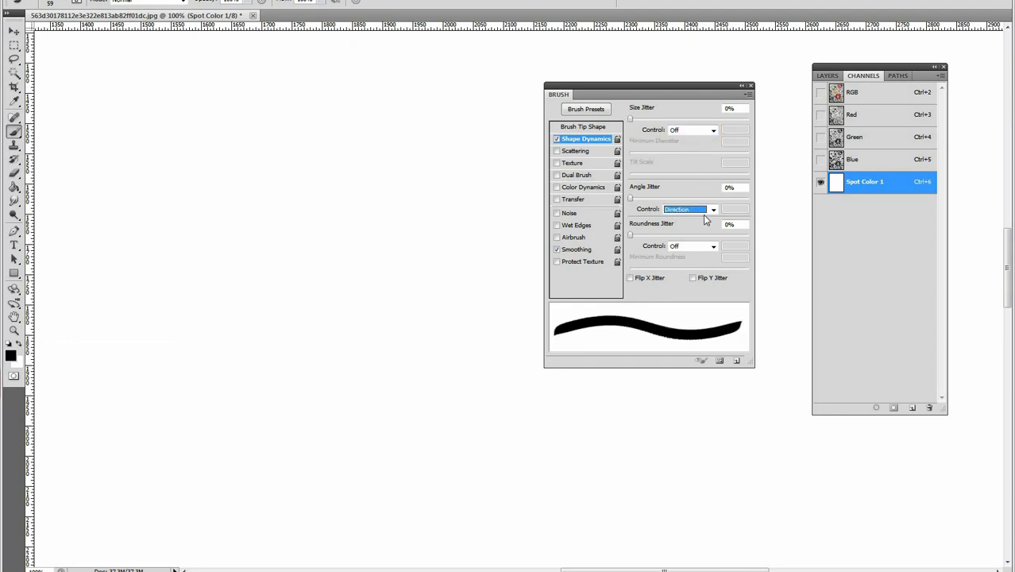
click(700, 211)
click(697, 212)
click(698, 246)
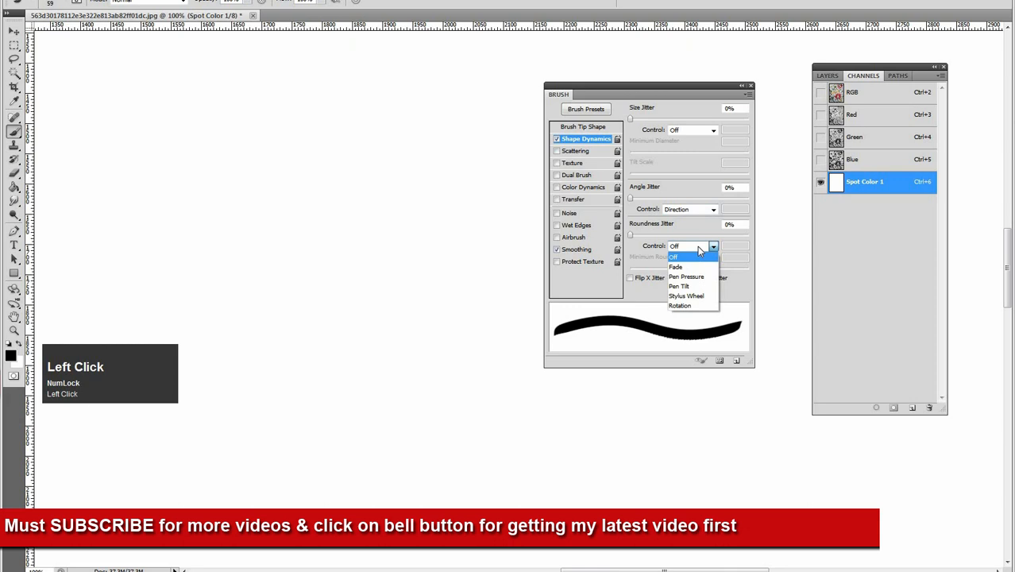
click(690, 305)
drag(690, 267, 778, 276)
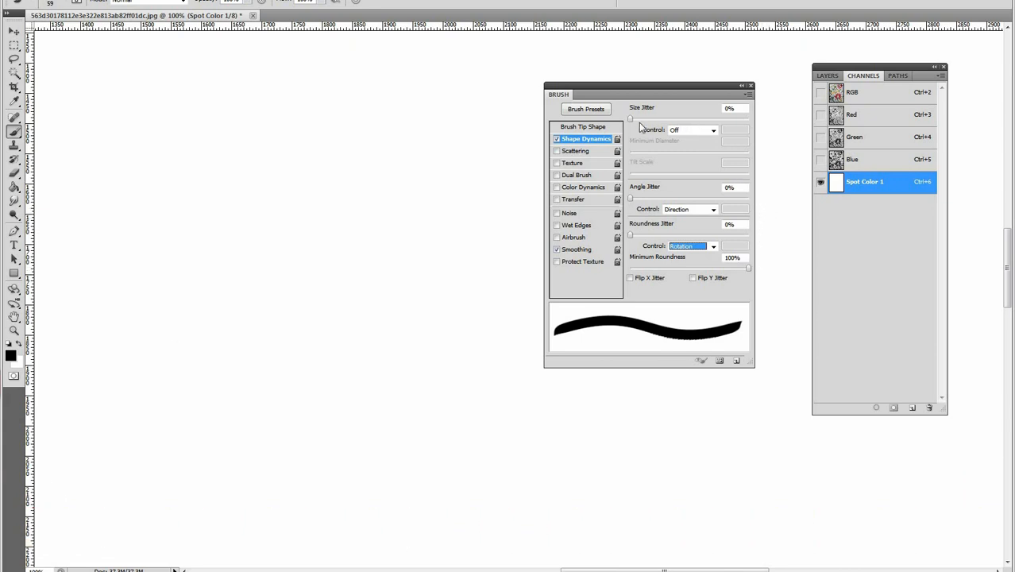
click(597, 127)
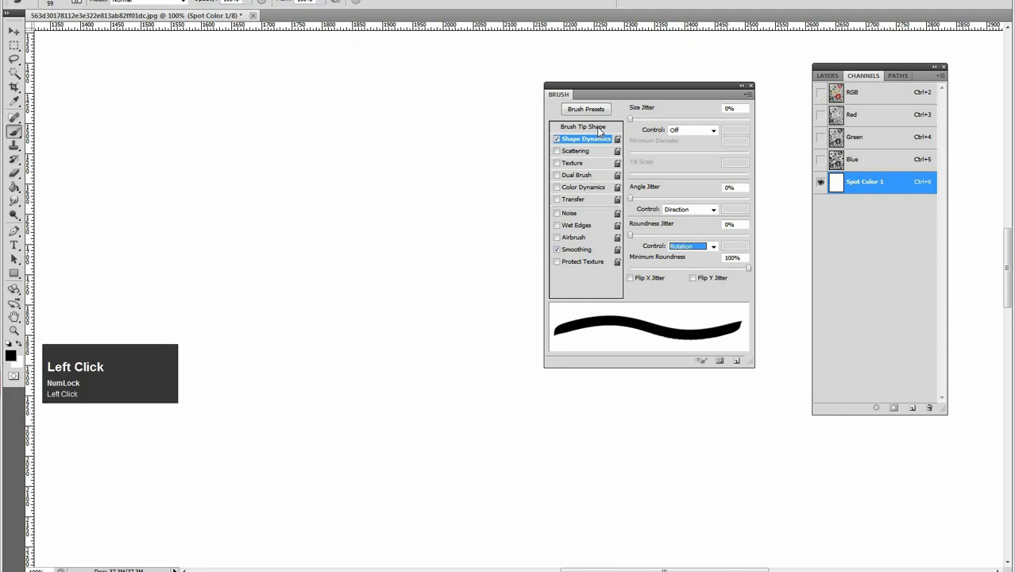
mouse_move(646, 274)
mouse_down()
mouse_move(722, 291)
mouse_move(715, 287)
mouse_up()
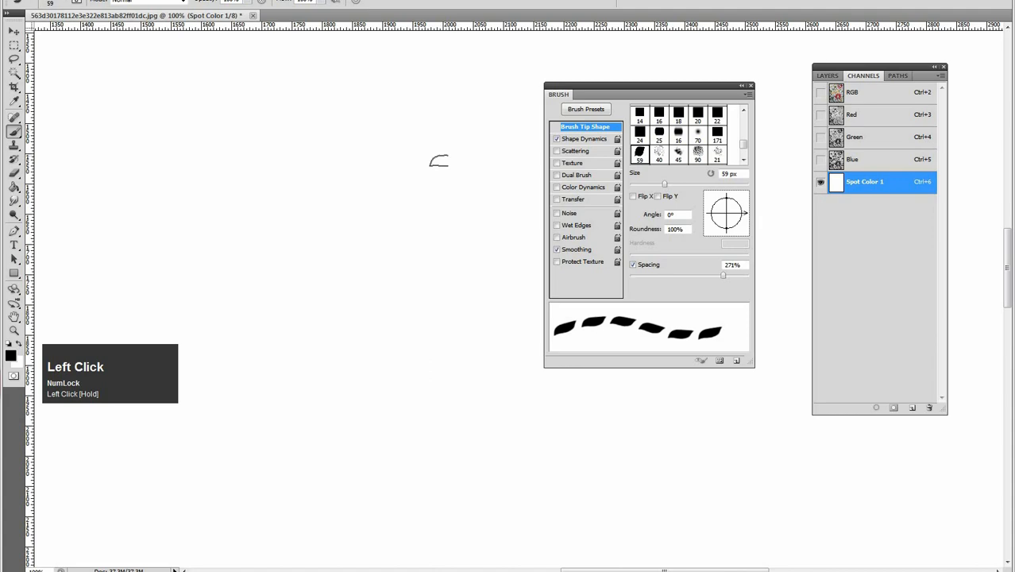
Step: Display the RGB image and try the stitch brush along the two black running-stitch lines, removing each trial stroke
key(grave)
mouse_move(449, 211)
mouse_down()
mouse_move(336, 239)
mouse_move(254, 146)
mouse_up()
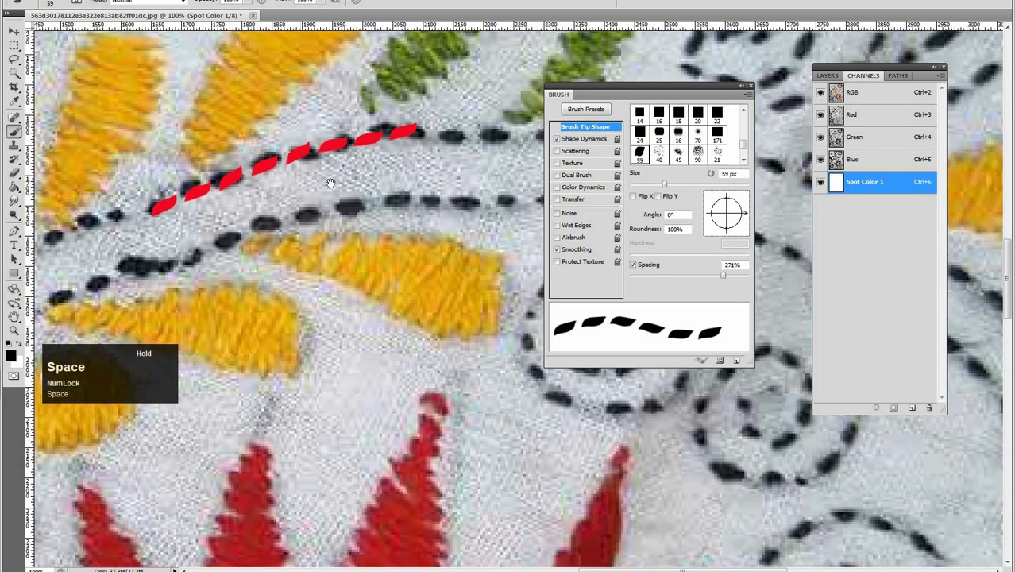
key(ctrl+z)
mouse_move(511, 202)
mouse_down()
mouse_move(359, 209)
mouse_move(226, 238)
mouse_up()
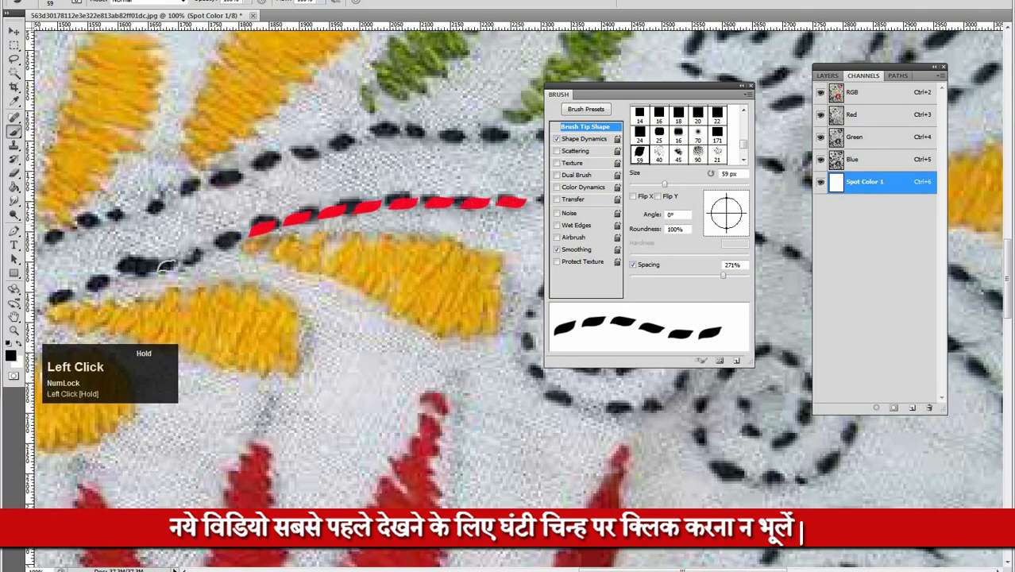
alt+click(456, 182)
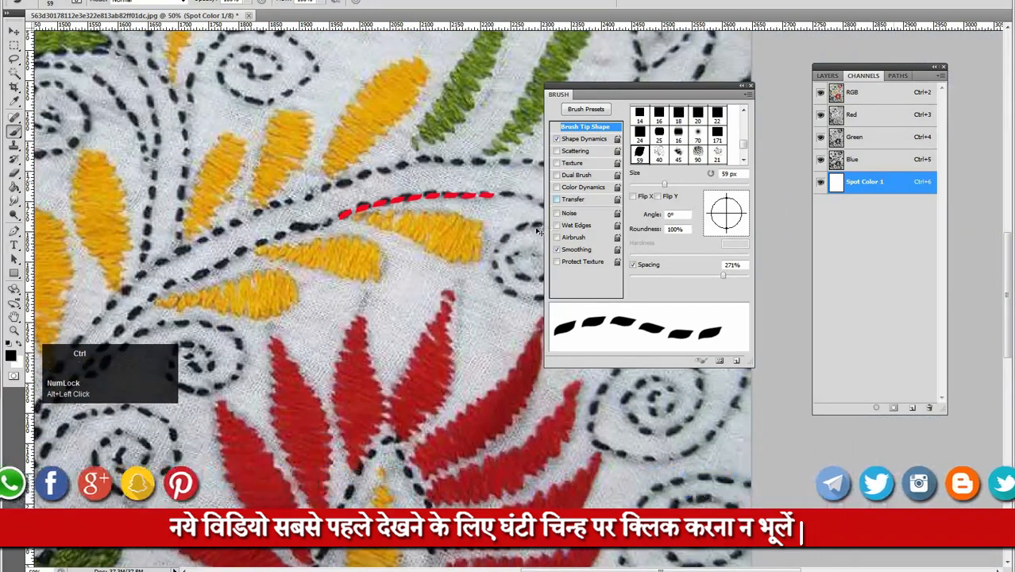
key(Delete)
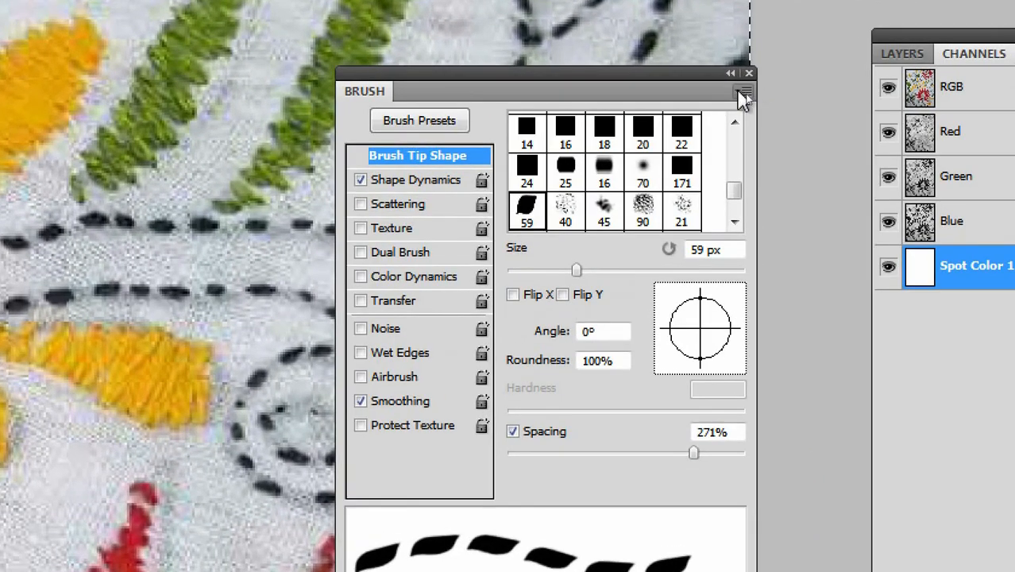
Step: Save the current brush settings as a new brush preset named Emb 1 with the brush size captured
click(746, 95)
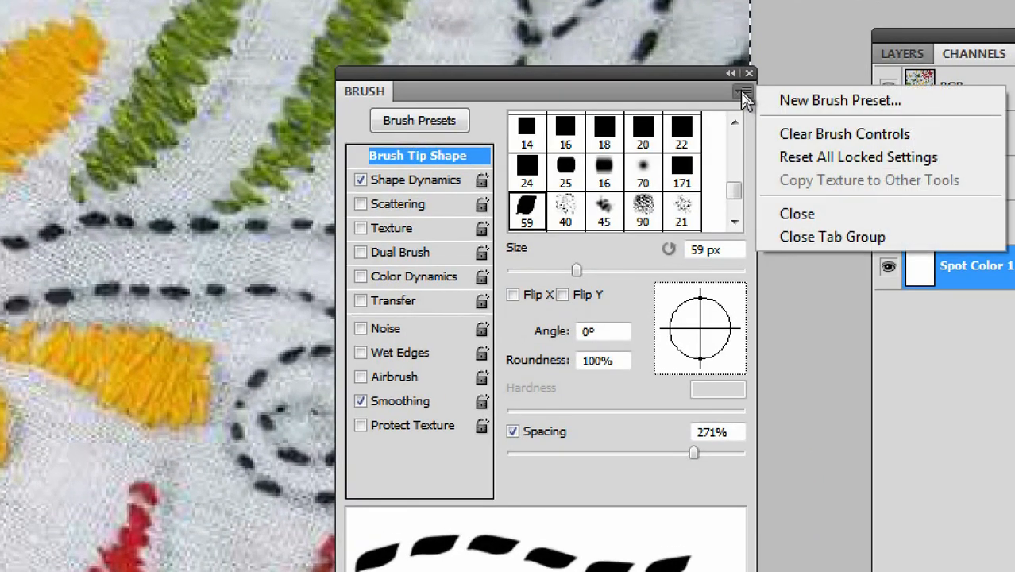
click(774, 101)
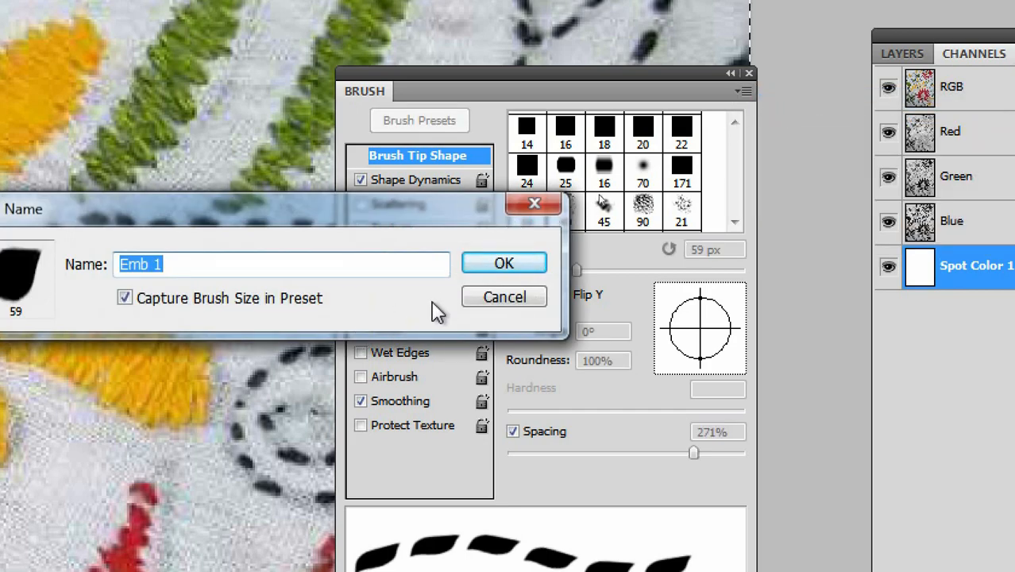
click(490, 274)
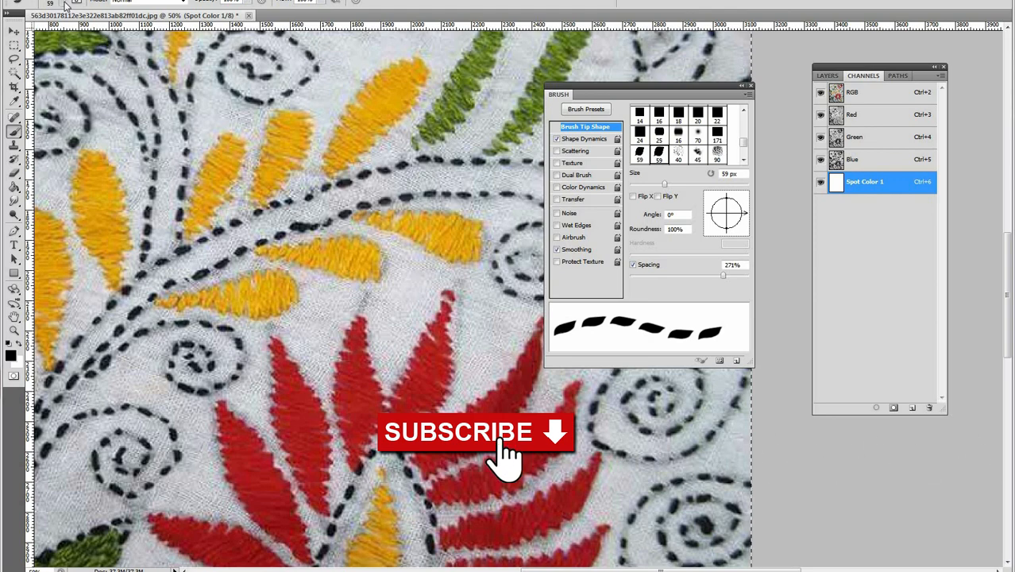
Step: Select the original 59 px stitch preset, paint a looping test stroke over the yellow petals and undo it
click(66, 4)
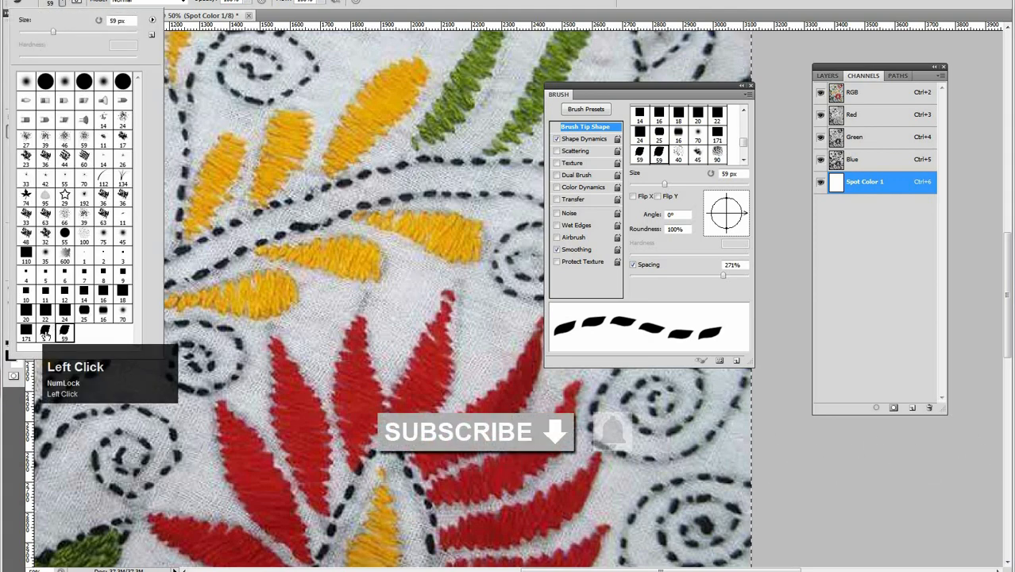
key(ctrl+4)
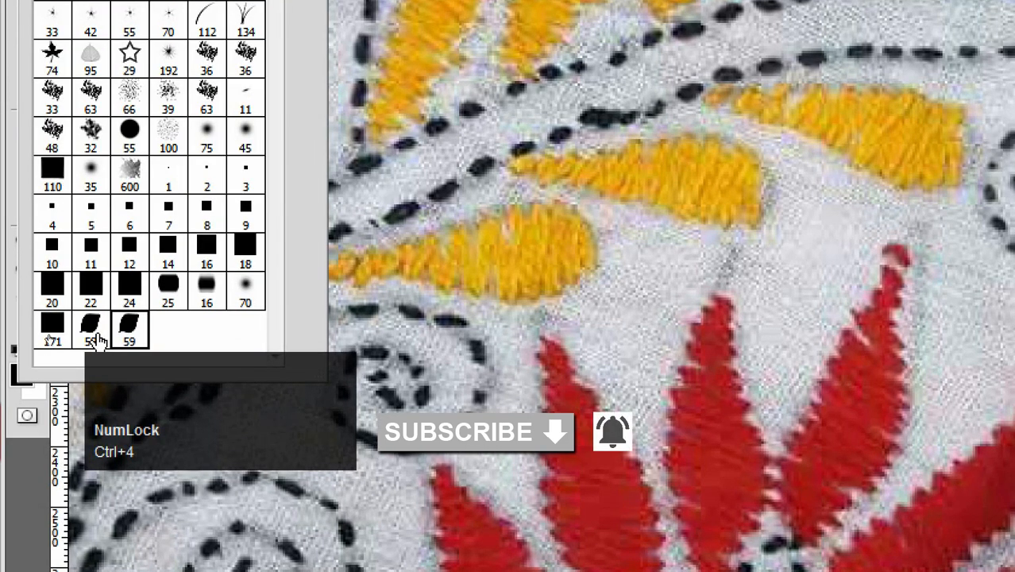
click(95, 337)
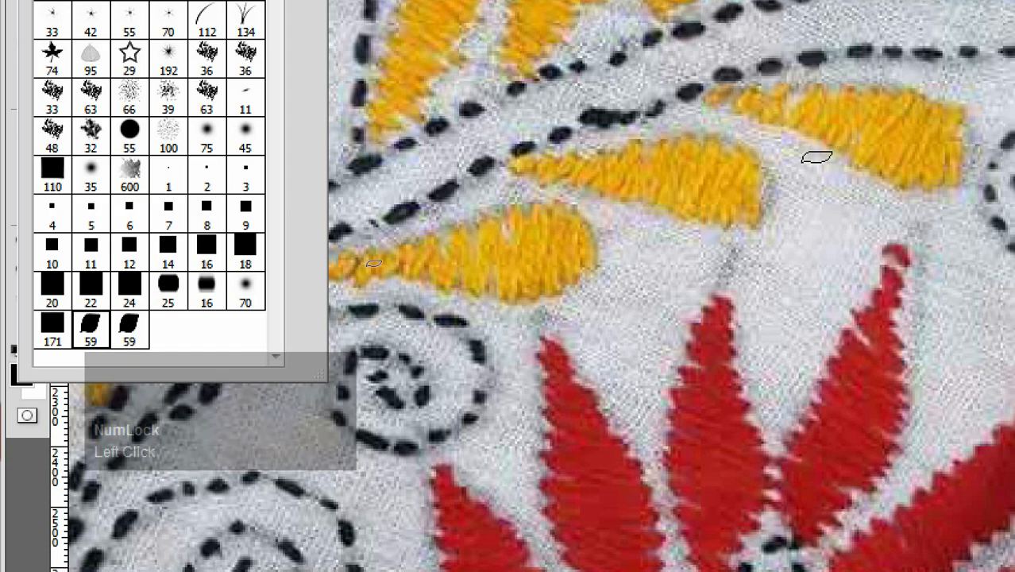
mouse_move(800, 147)
mouse_down()
mouse_move(697, 204)
mouse_move(665, 261)
mouse_move(677, 279)
mouse_move(770, 246)
mouse_move(765, 209)
mouse_move(733, 176)
mouse_move(673, 159)
mouse_move(593, 173)
mouse_move(544, 216)
mouse_up()
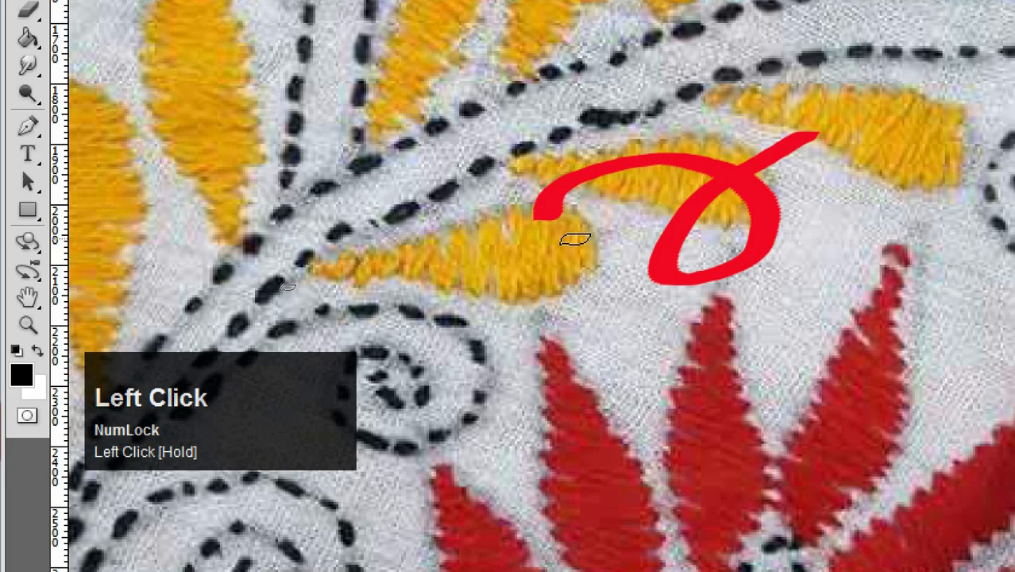
key(ctrl+z)
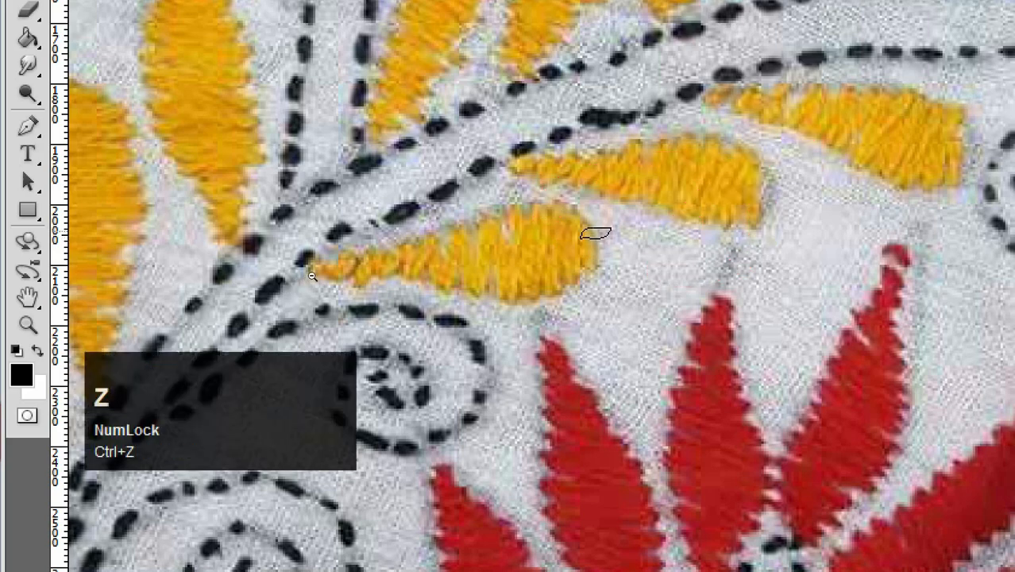
Step: Try the original stitch preset with a zigzag stroke beside the green leaves and undo the stroke
alt+click(632, 215)
key(ctrl+3)
key(space)
drag(618, 190, 575, 251)
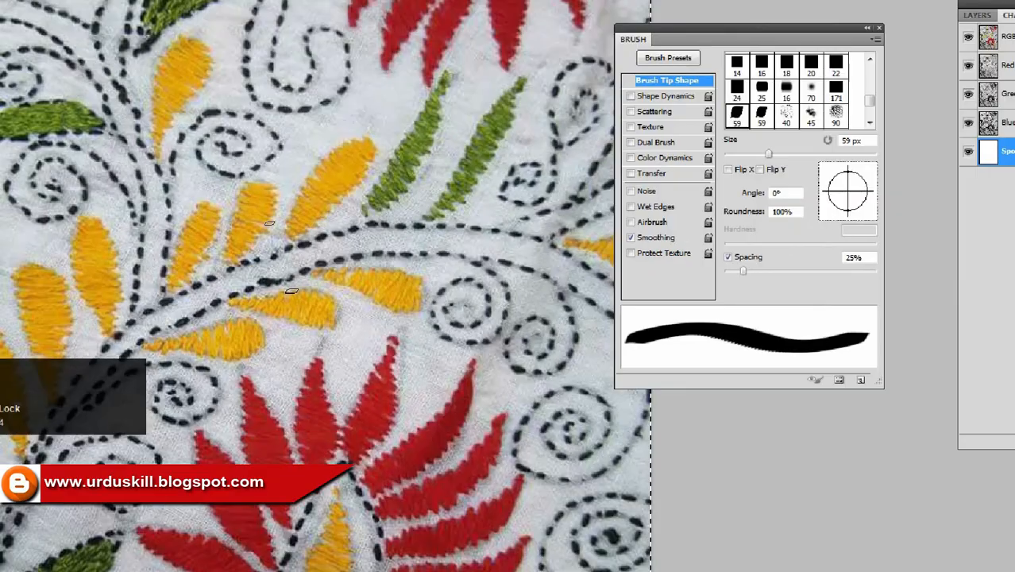
key(ctrl+4)
mouse_move(378, 140)
mouse_down()
mouse_move(325, 158)
mouse_move(365, 165)
mouse_up()
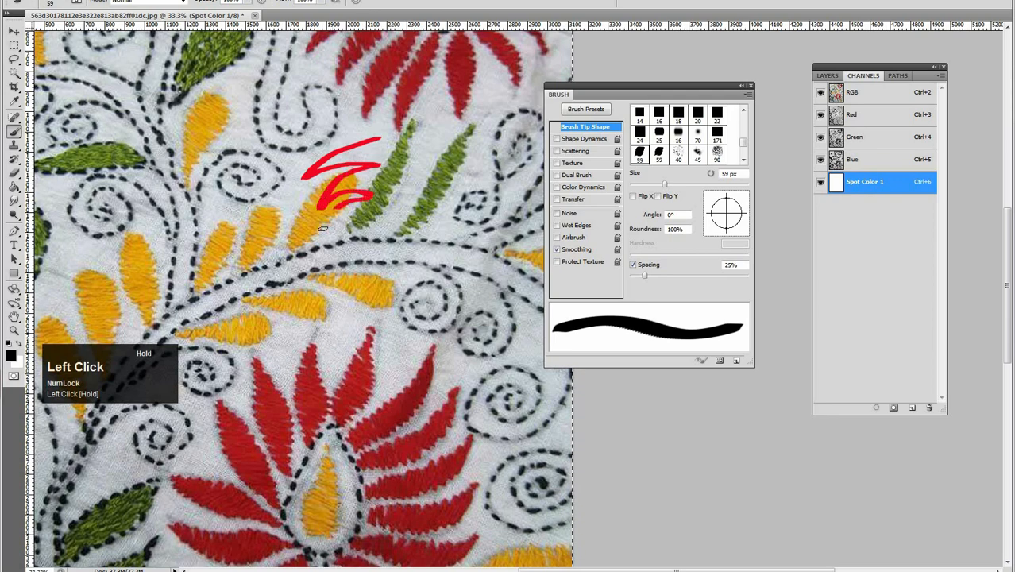
key(ctrl+z)
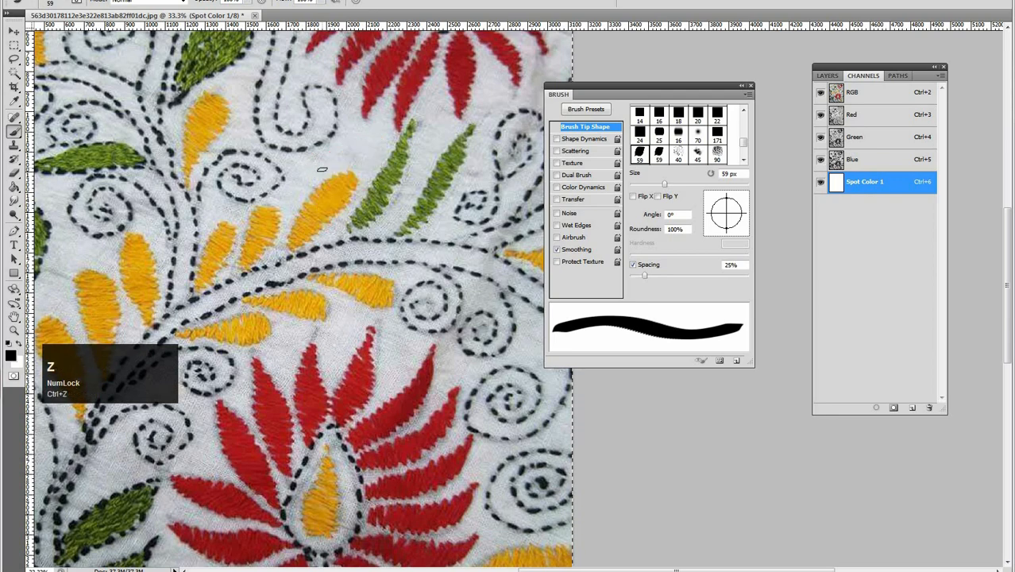
Step: Display only the spot channel and delete the original 59 px stitch brush from the presets
key(grave)
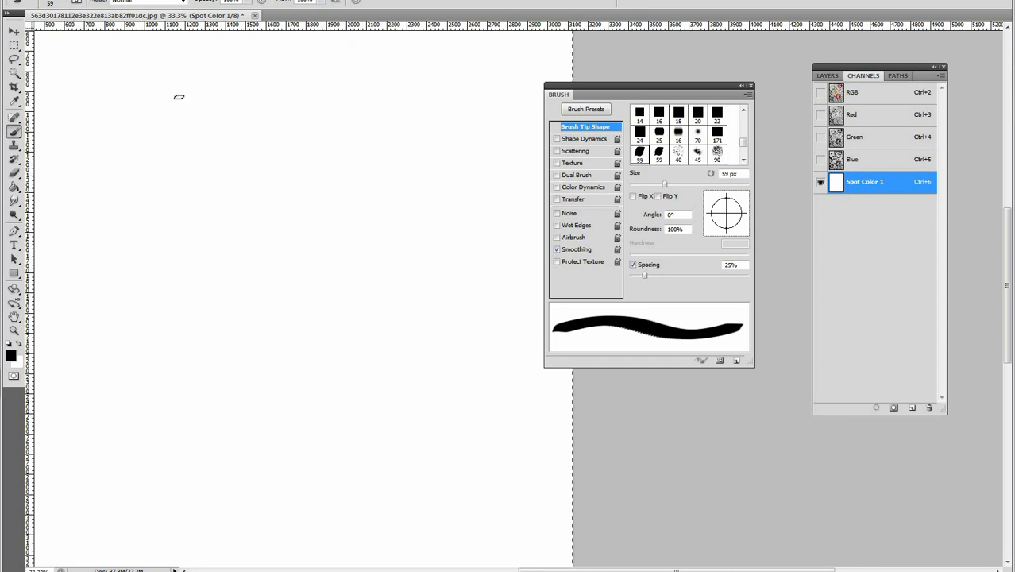
click(64, 4)
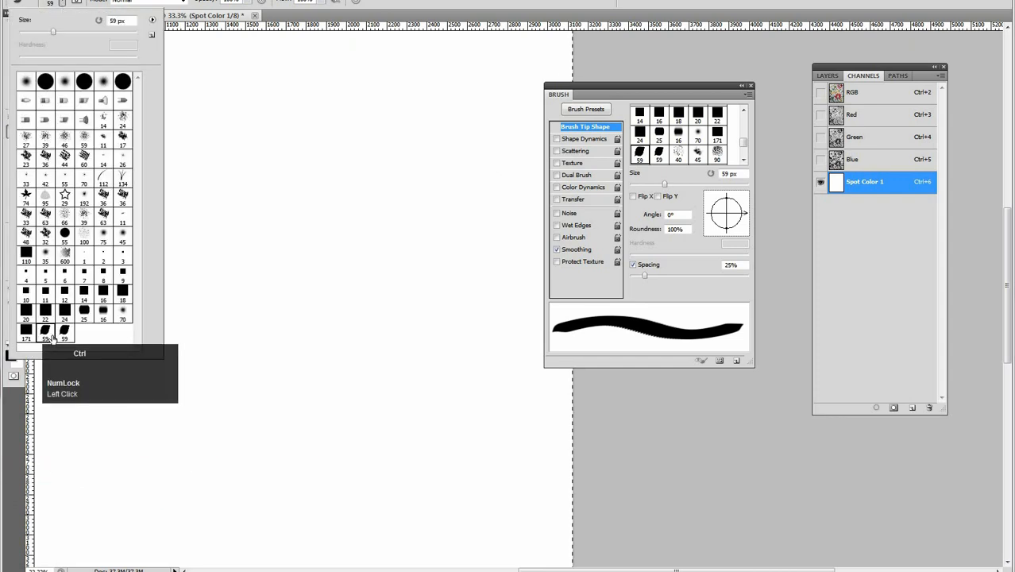
key(ctrl+4)
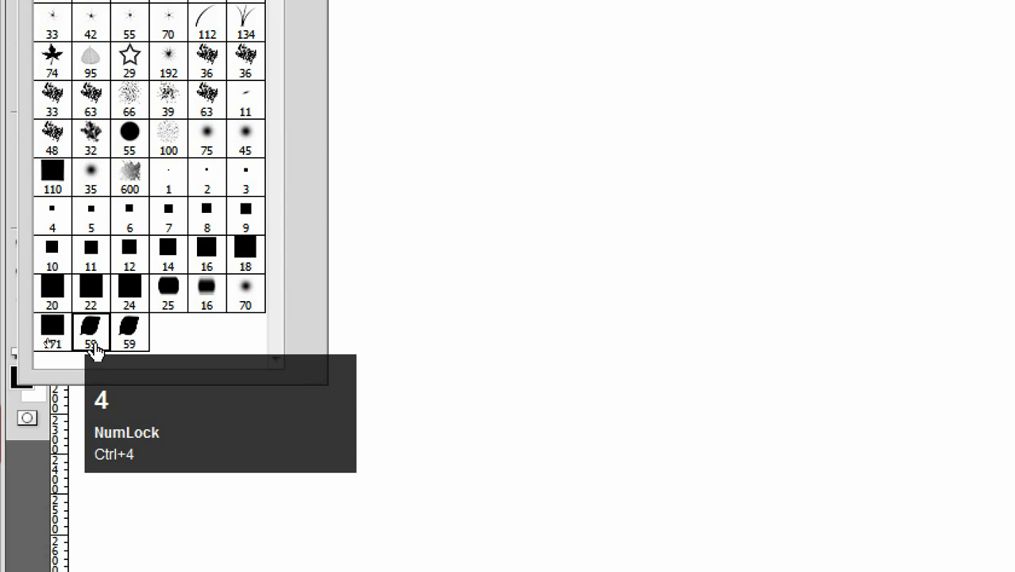
key(alt)
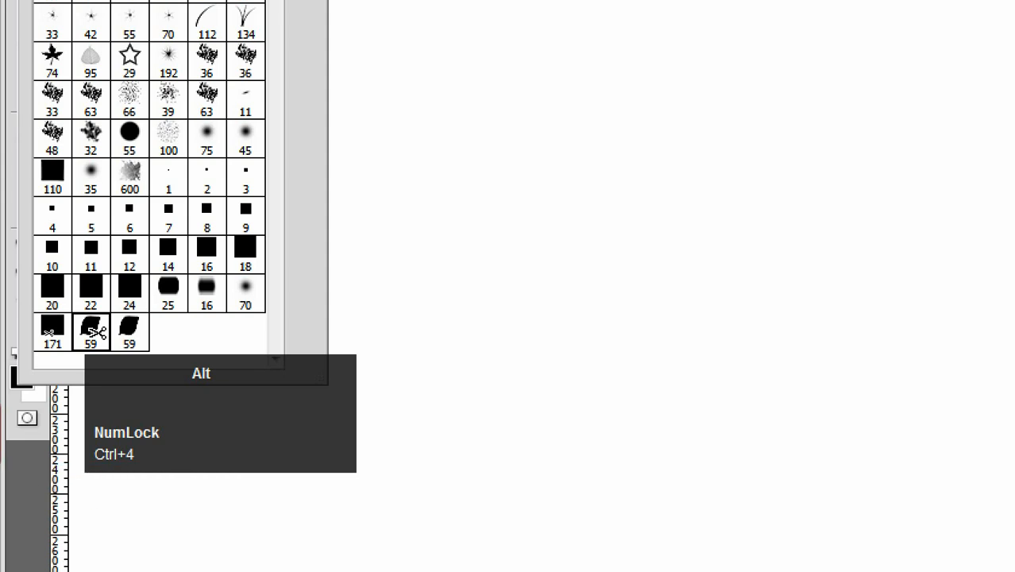
alt+click(96, 327)
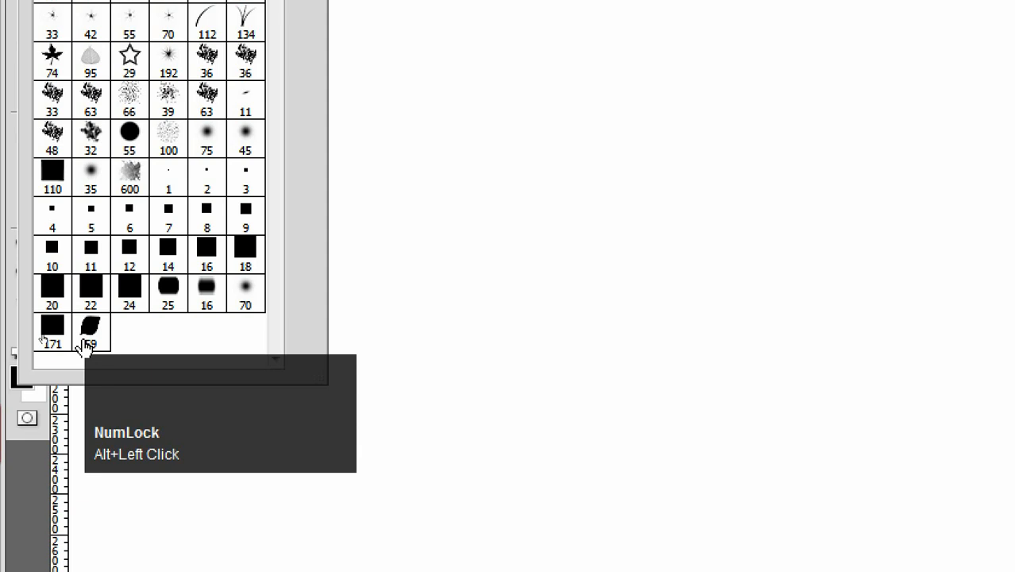
Step: Select the remaining 59 px stitch preset and test it with a curved dashed line in the spot channel
click(90, 332)
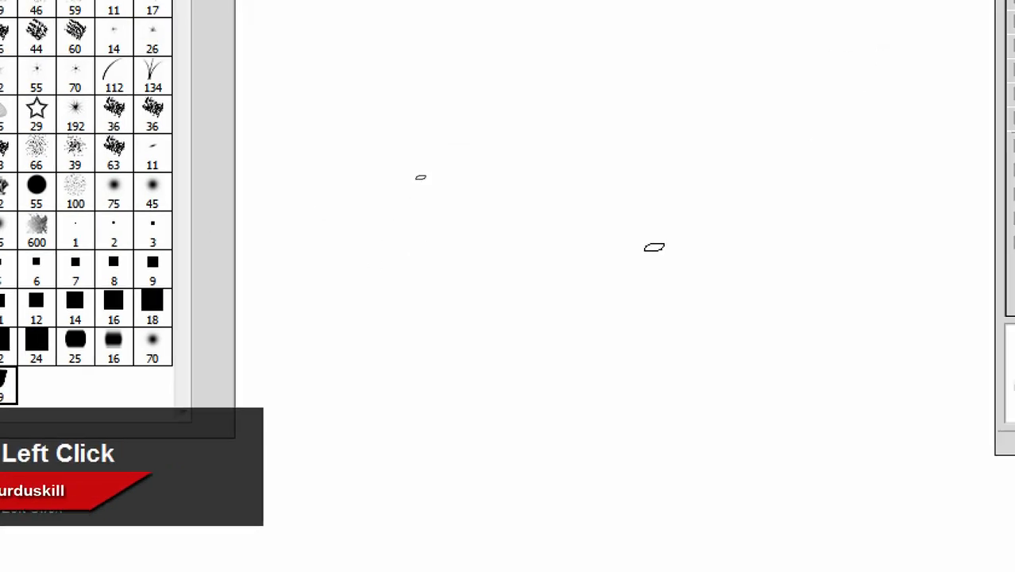
click(812, 54)
mouse_move(834, 49)
mouse_down()
mouse_move(657, 147)
mouse_move(660, 275)
mouse_up()
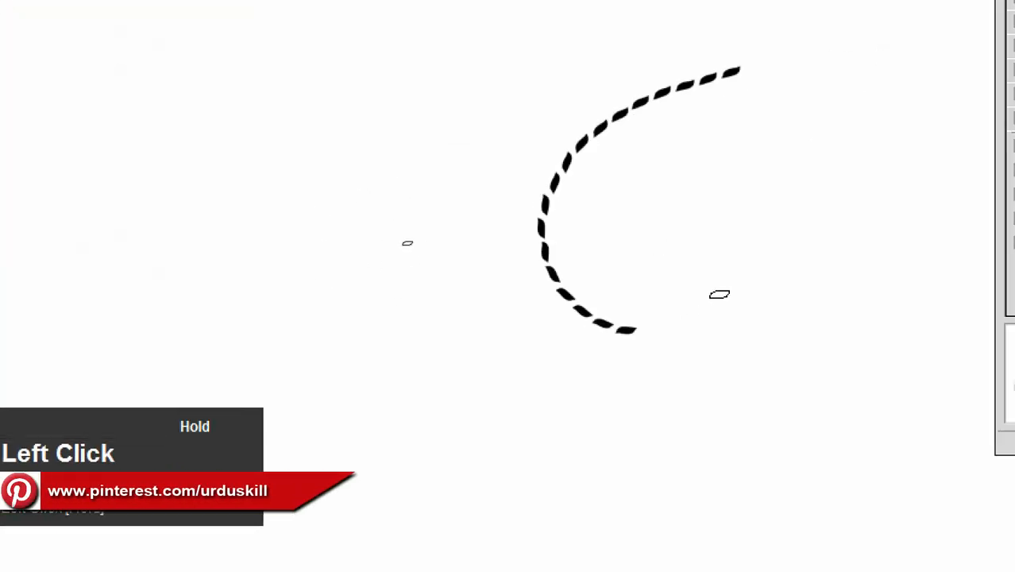
mouse_move(667, 145)
mouse_down()
mouse_move(417, 193)
mouse_move(377, 313)
mouse_move(401, 420)
mouse_move(444, 336)
mouse_move(555, 228)
mouse_move(677, 197)
mouse_move(760, 207)
mouse_up()
drag(563, 360, 494, 362)
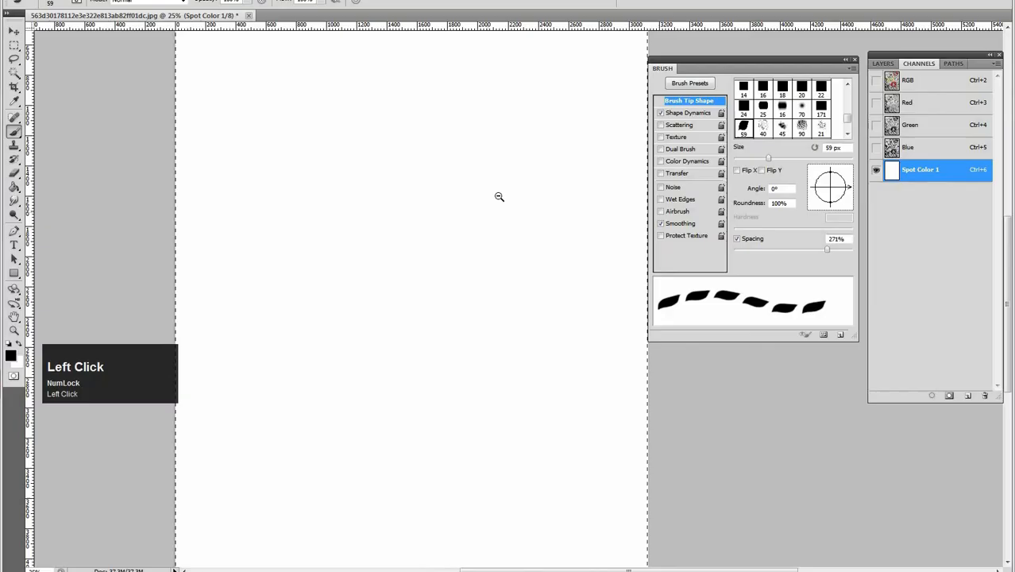
Step: Display the embroidery photo together with the spot channel at the large red flower
alt+click(507, 197)
click(551, 284)
drag(497, 265, 447, 243)
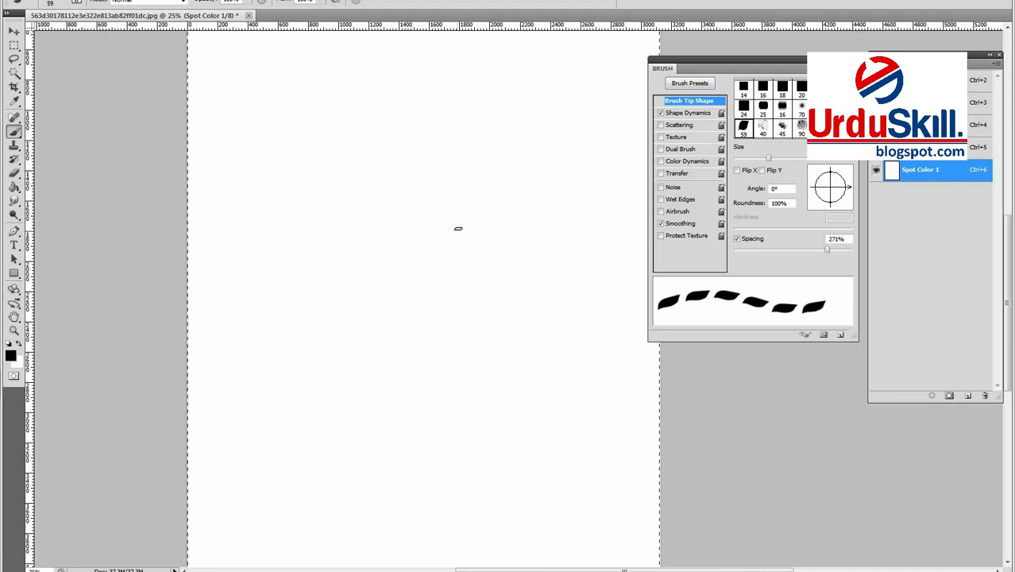
key(grave)
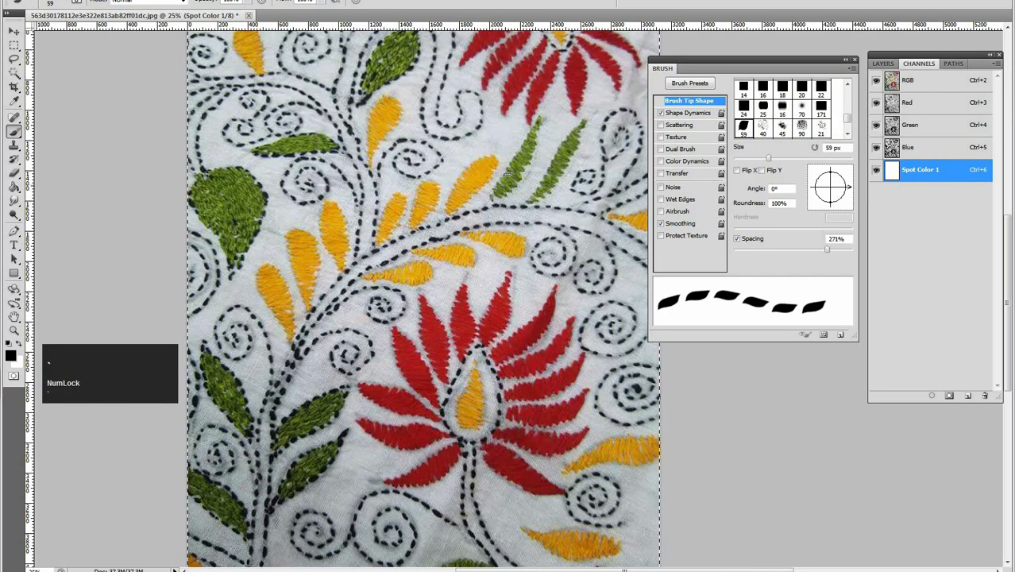
drag(379, 225, 281, 174)
drag(410, 306, 407, 200)
drag(423, 131, 457, 187)
Step: Draw a closed teardrop path with the Pen tool along the black stitches around the flower's yellow centre
key(p)
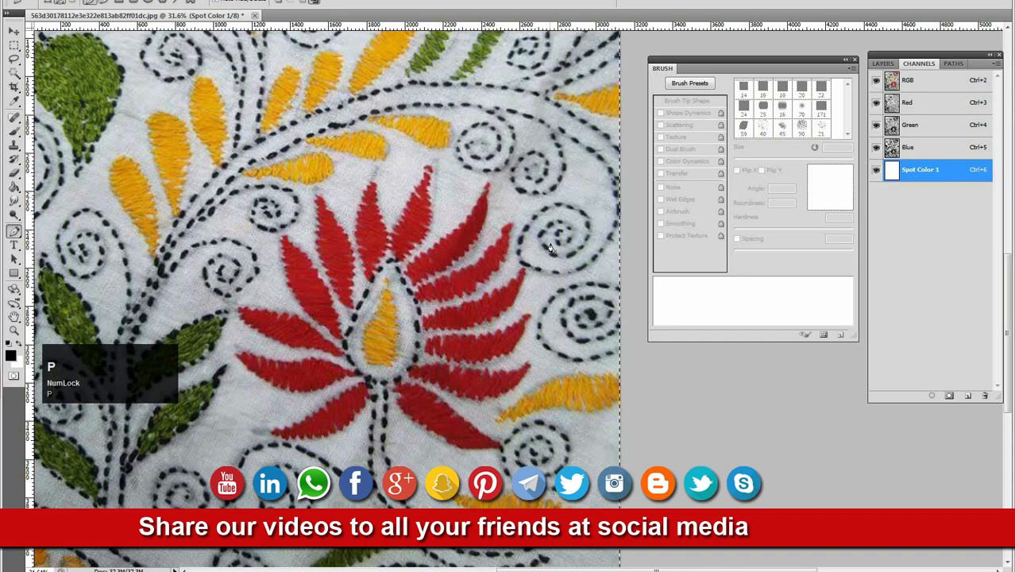
drag(416, 213, 421, 129)
ctrl+click(413, 193)
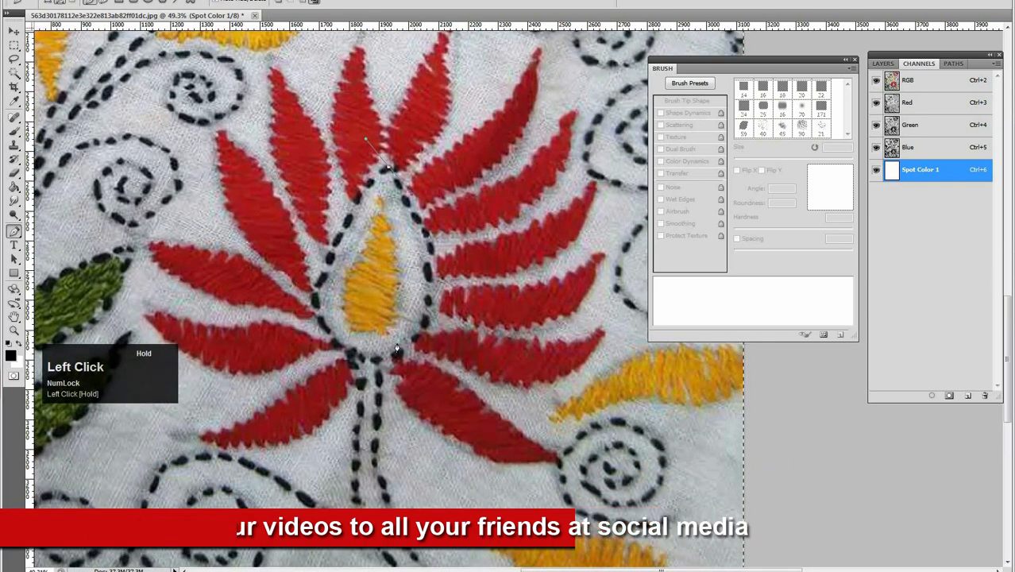
click(354, 367)
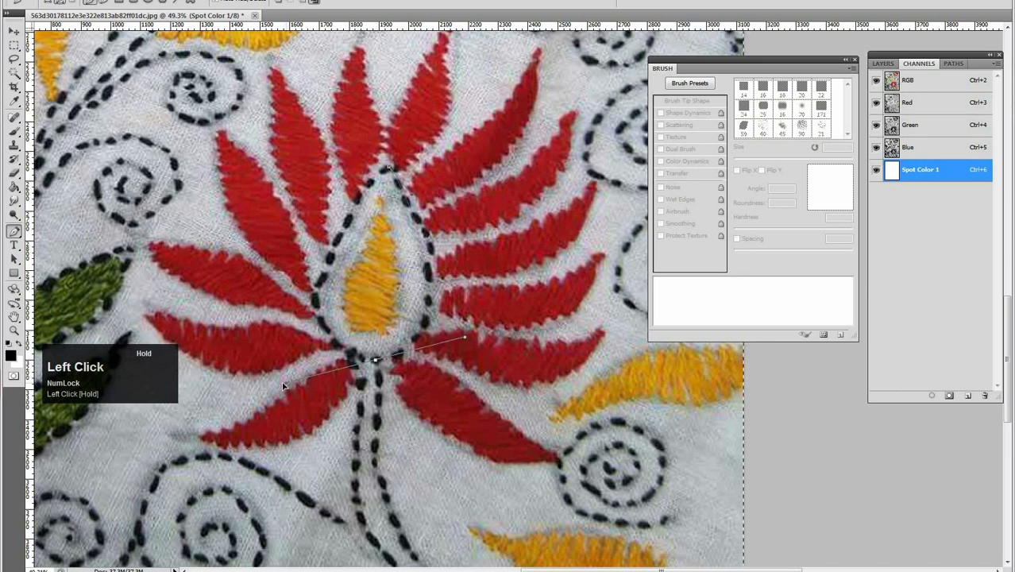
drag(280, 386, 327, 360)
drag(471, 337, 478, 329)
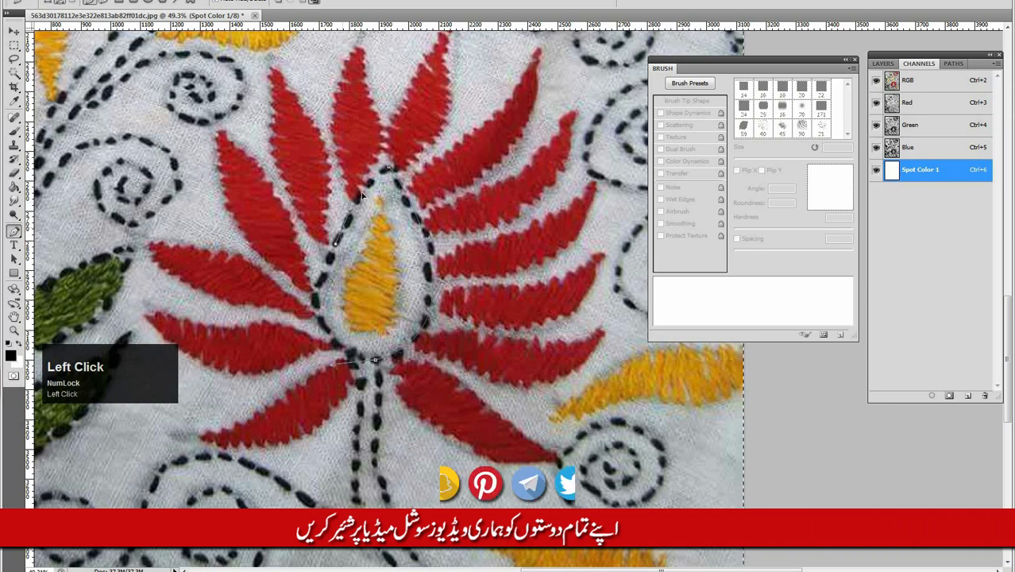
click(378, 167)
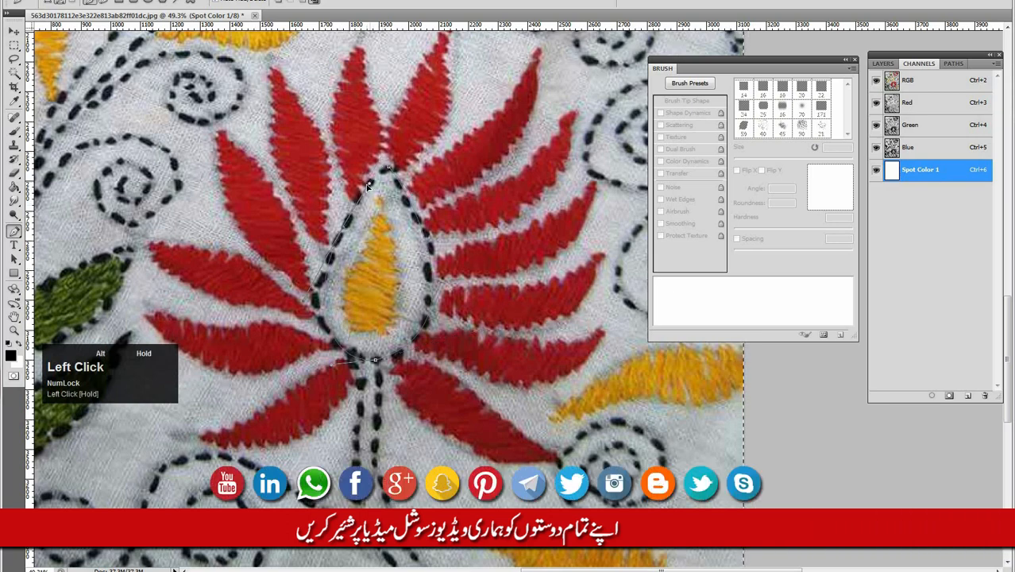
ctrl+click(370, 153)
alt+click(382, 170)
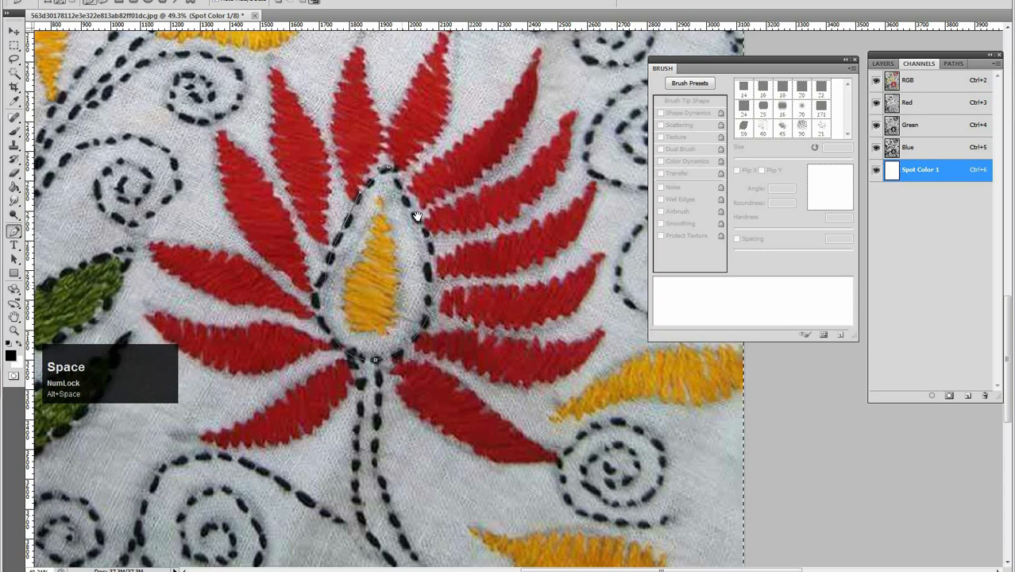
Step: Stroke the teardrop path with the 59 px stitch brush in the spot channel
drag(417, 216, 440, 117)
mouse_move(418, 279)
mouse_down()
mouse_move(407, 242)
mouse_move(410, 297)
mouse_up()
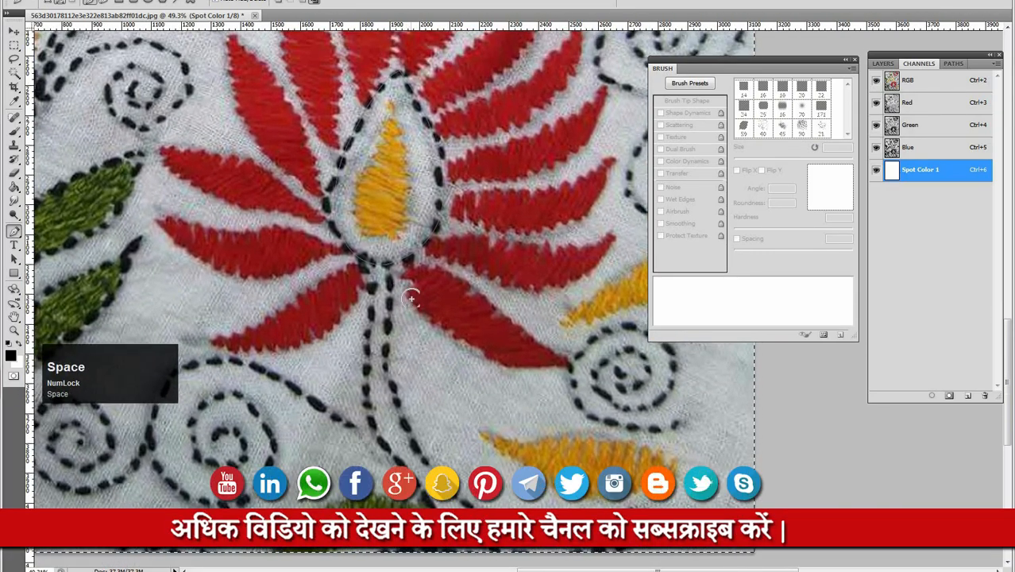
key(n)
key(b)
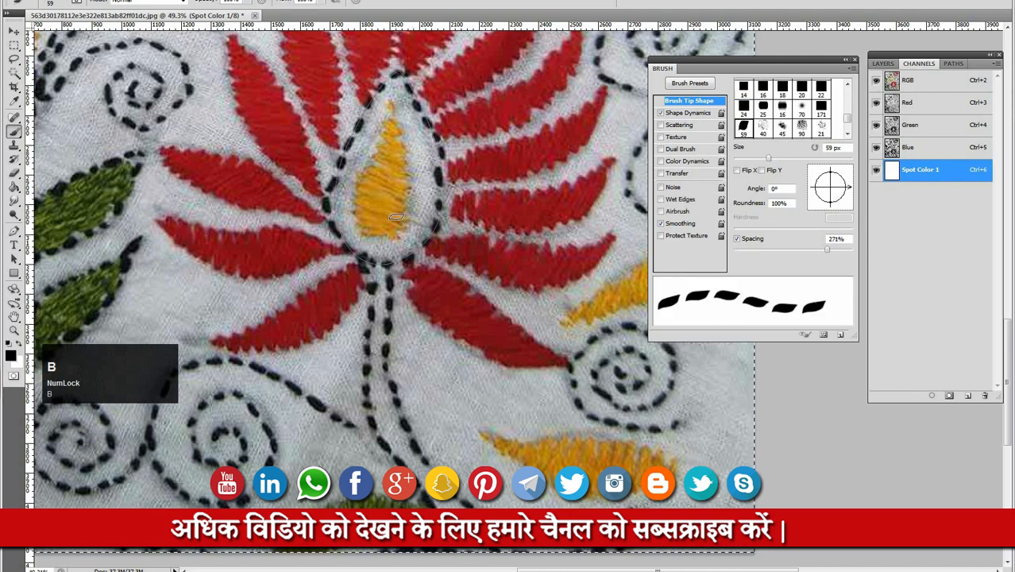
drag(411, 271, 411, 273)
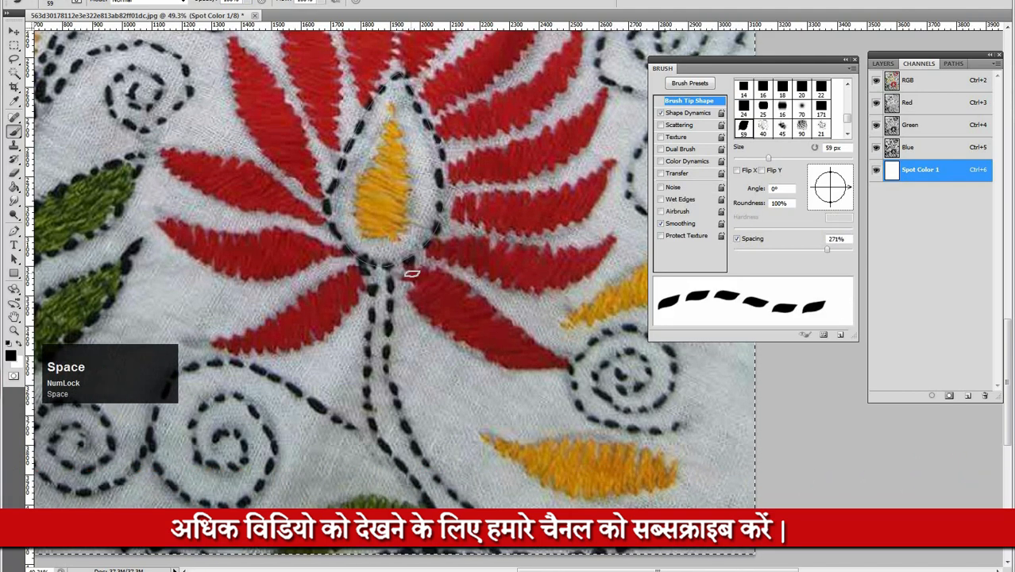
key(b)
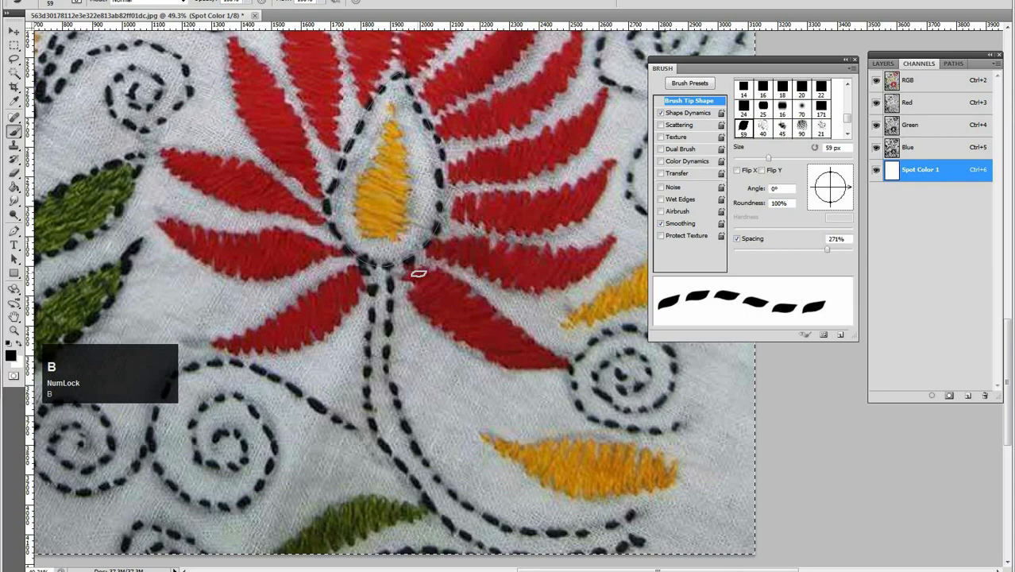
key(Return)
Step: Check the stitched teardrop in the spot channel alone and display the embroidery photo again
key(grave)
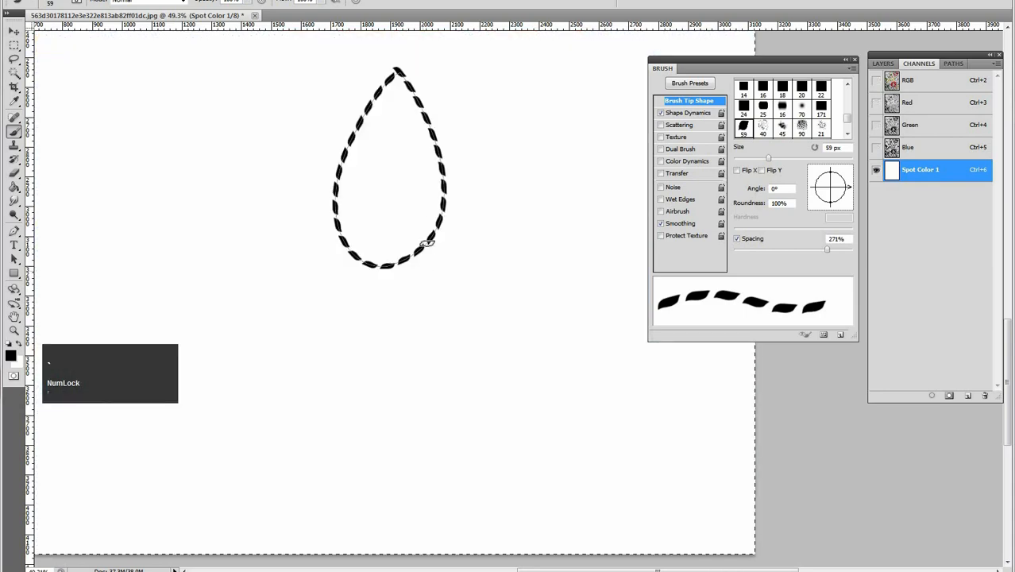
drag(397, 127, 384, 172)
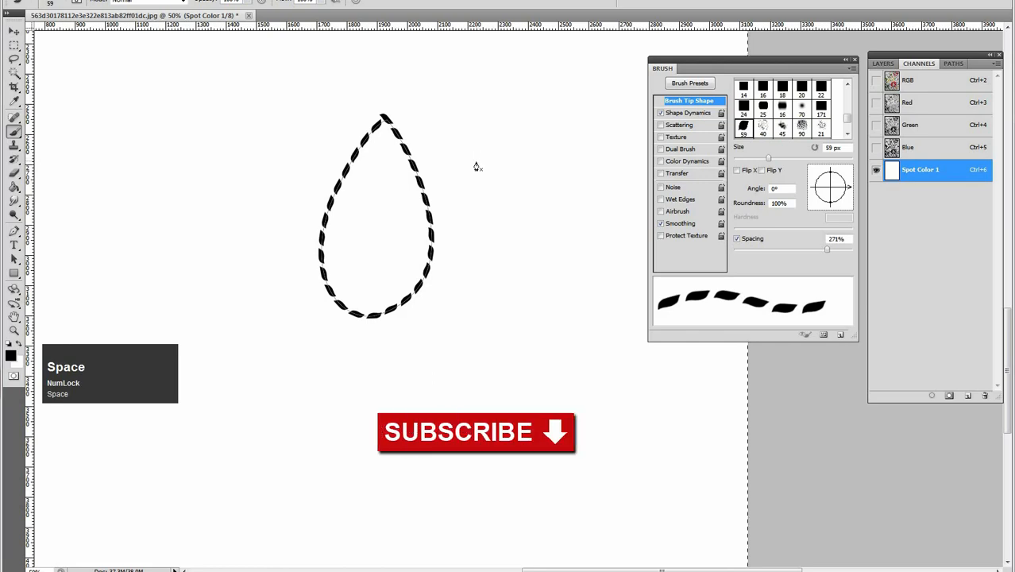
key(p)
key(grave)
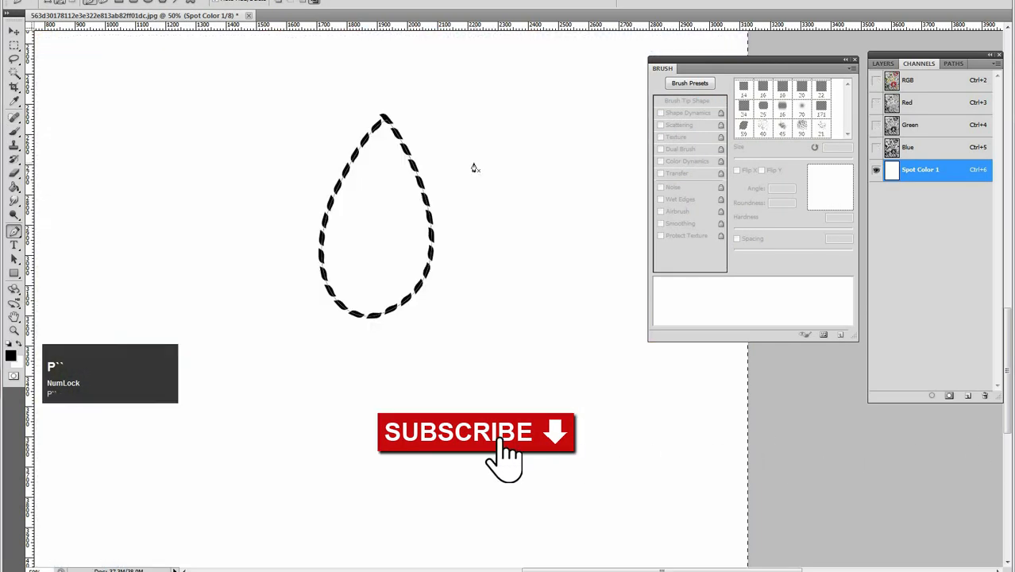
key(grave)
Step: Rotate the canvas view around the red flower and close the brush settings
key(space)
drag(440, 288, 338, 368)
key(r)
key(b)
key(space)
mouse_move(525, 280)
mouse_down()
mouse_move(507, 192)
mouse_move(535, 132)
mouse_up()
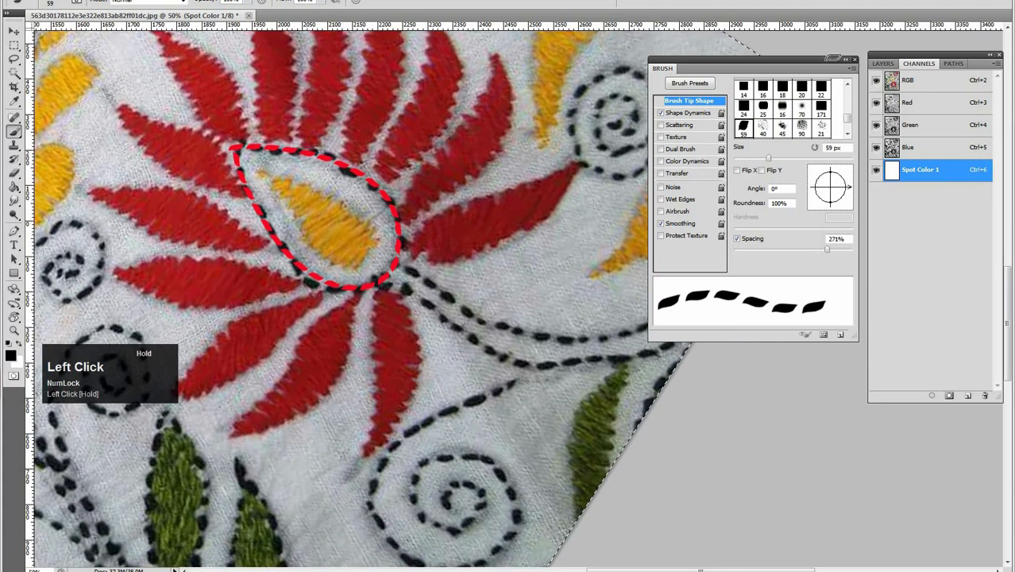
click(855, 60)
key(space)
drag(671, 246, 691, 161)
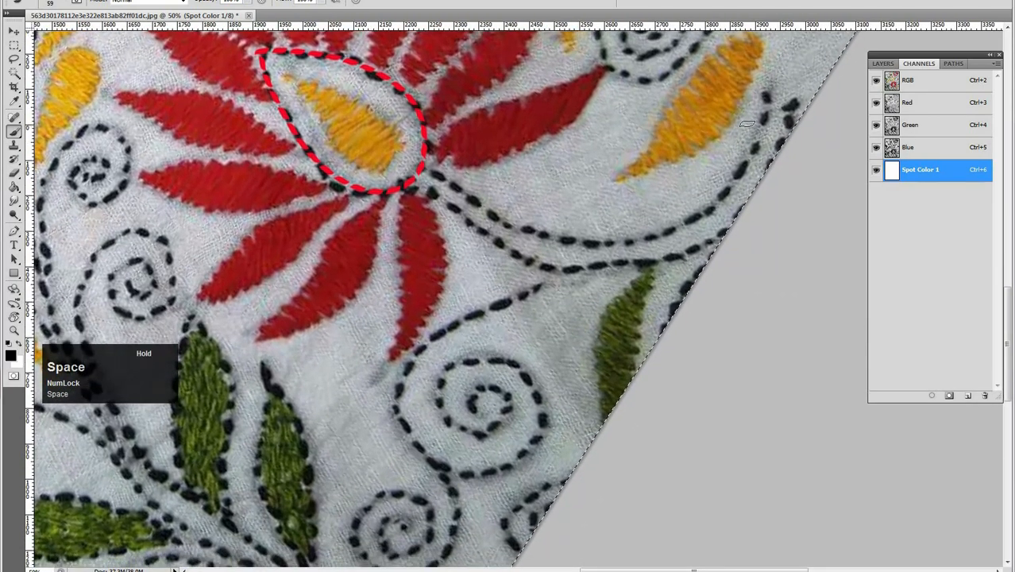
Step: Try a stitch brush stroke along the flower's stem, undo it and reset the canvas rotation
click(773, 83)
drag(761, 130, 728, 175)
key(ctrl+z)
key(Escape)
key(space)
drag(569, 278, 391, 188)
key(space)
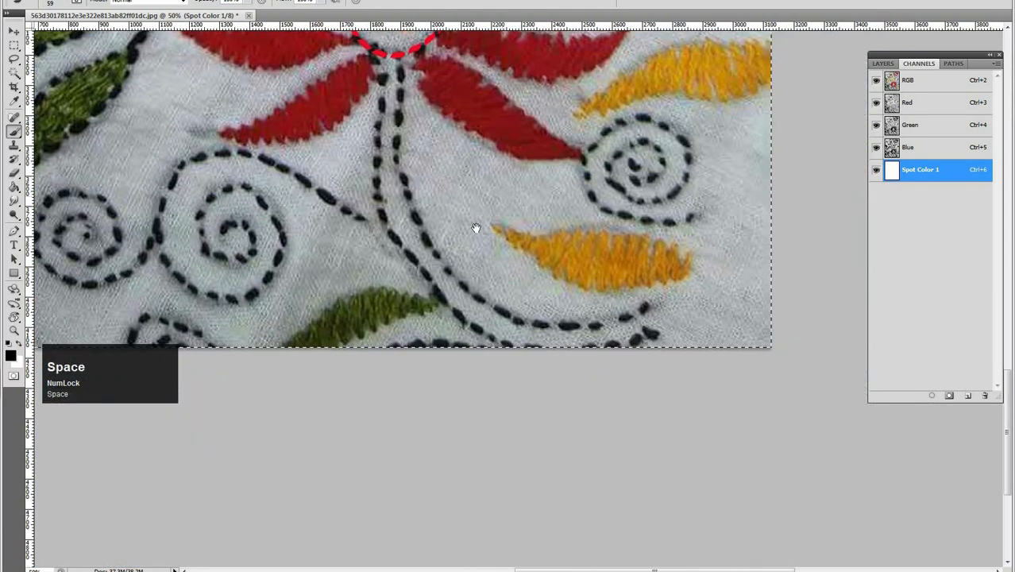
drag(476, 226, 462, 255)
key(r)
drag(362, 151, 297, 250)
key(Escape)
key(space)
drag(405, 126, 382, 121)
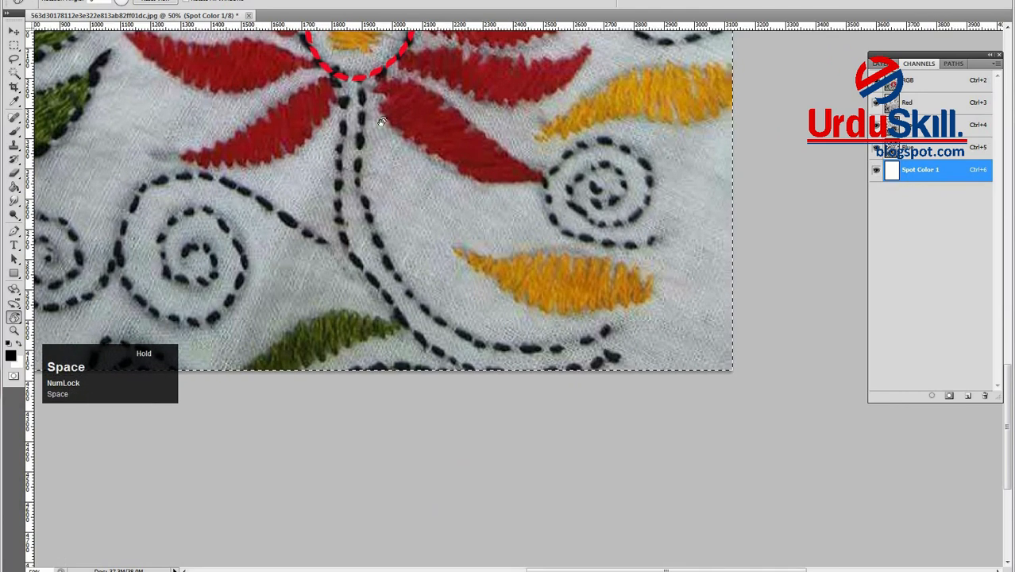
Step: Paint stitches freehand over the spiral between the two yellow leaves beside the large flower with the stitch brush
key(p)
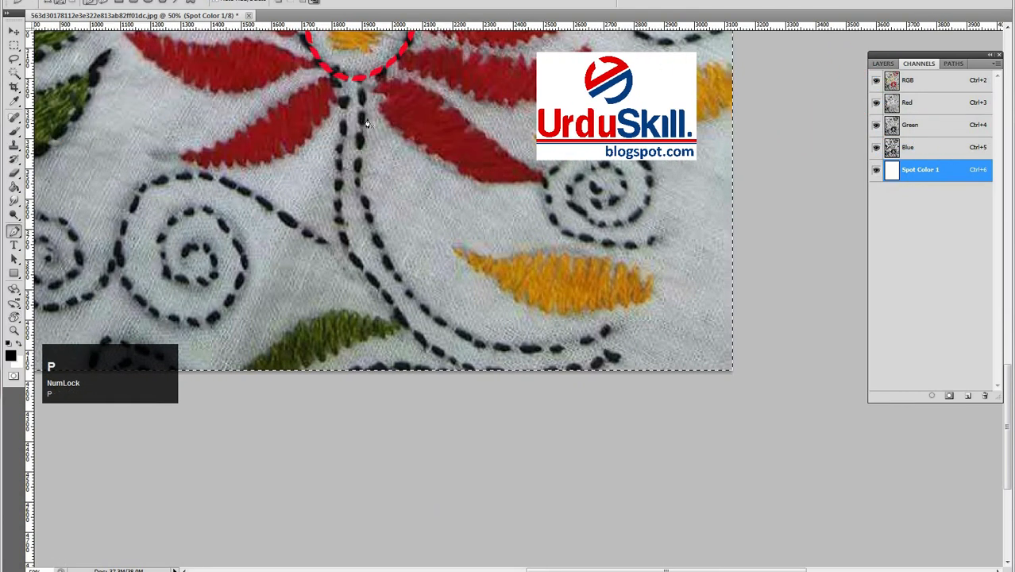
key(b)
key(space)
drag(328, 92, 291, 93)
ctrl+click(601, 207)
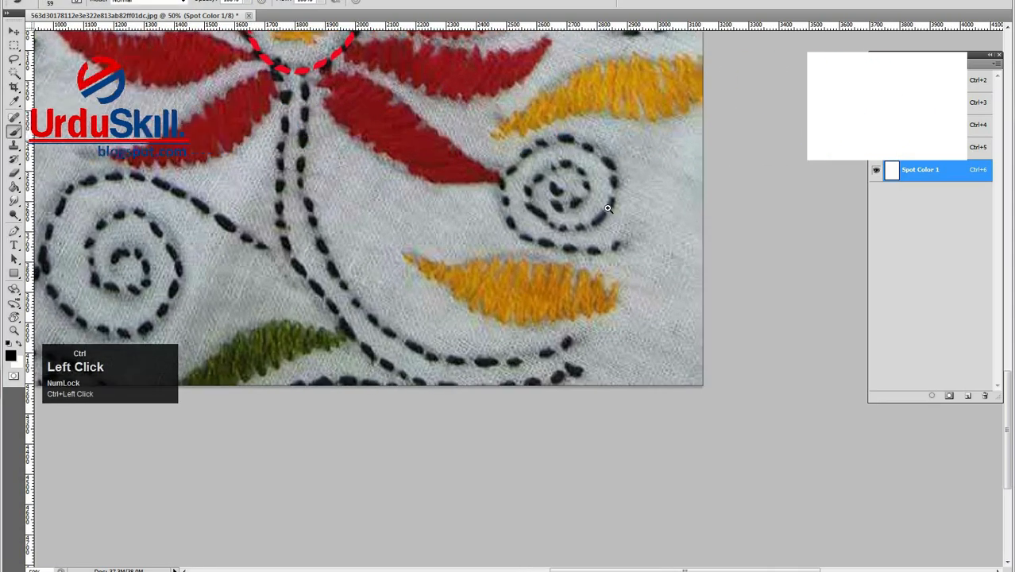
ctrl+click(600, 207)
mouse_move(671, 265)
mouse_down()
mouse_move(584, 283)
mouse_move(441, 259)
mouse_move(412, 158)
mouse_move(528, 71)
mouse_move(631, 159)
mouse_move(611, 229)
mouse_move(486, 222)
mouse_move(540, 127)
mouse_move(576, 178)
mouse_move(505, 178)
mouse_move(524, 162)
mouse_move(543, 170)
mouse_up()
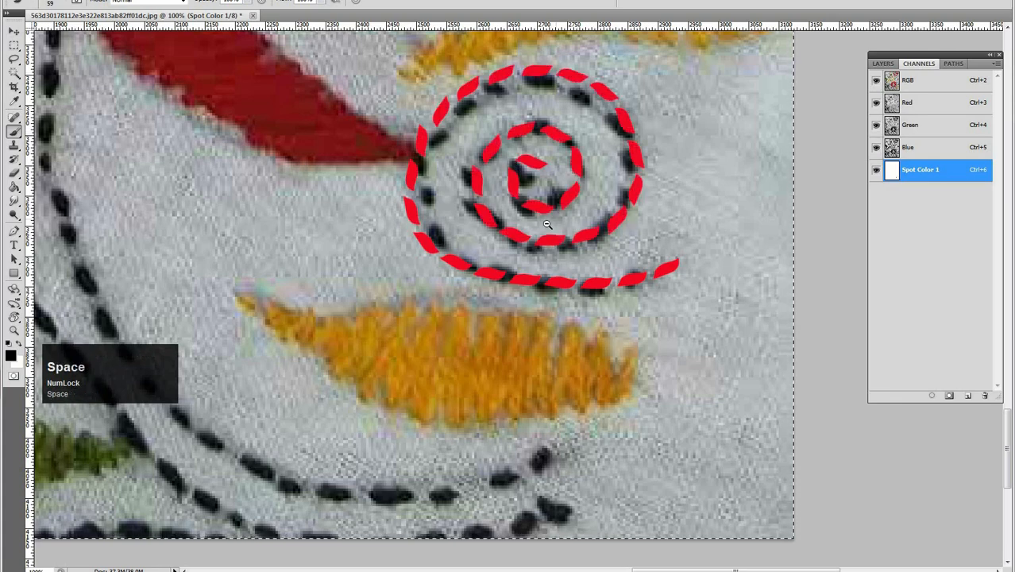
Step: Compare the stitched teardrop and spiral in the spot channel alone with the full embroidery photo
alt+click(523, 238)
alt+click(523, 238)
alt+click(523, 238)
alt+click(523, 238)
alt+click(522, 239)
key(grave)
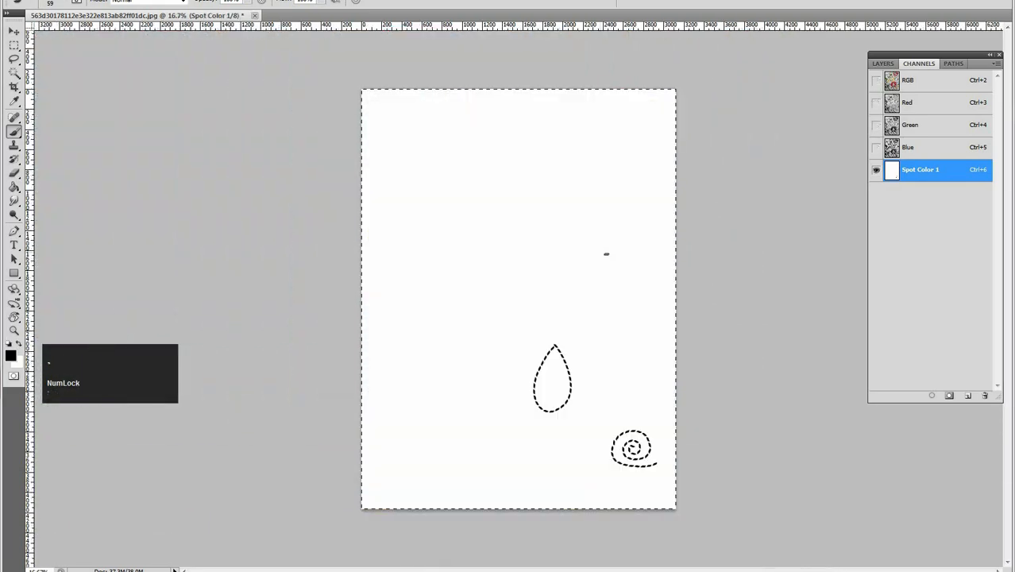
key(grave)
Step: Paint stitches freehand over the two joined spirals and the curve linking them to the flower's stem
key(ctrl+space)
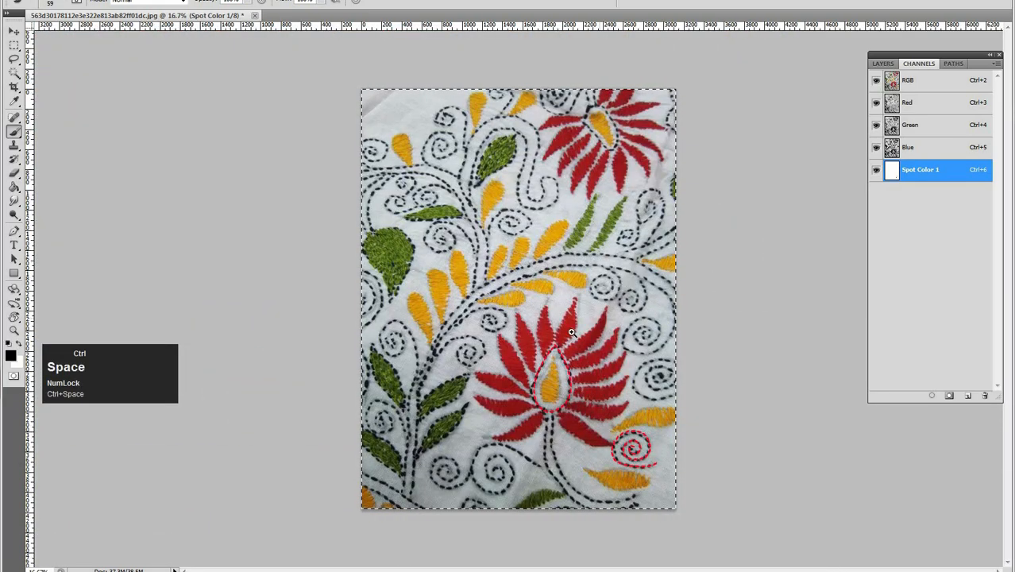
ctrl+click(650, 280)
drag(594, 320, 482, 235)
drag(466, 433, 511, 184)
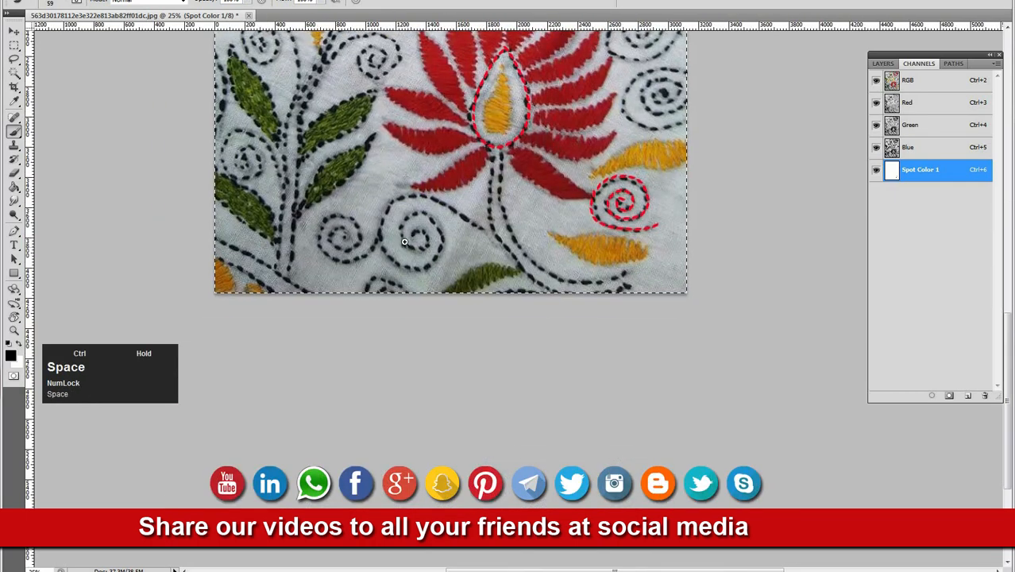
ctrl+click(409, 238)
ctrl+click(409, 238)
ctrl+click(409, 238)
drag(567, 158, 631, 150)
mouse_move(711, 222)
mouse_down()
mouse_move(527, 124)
mouse_move(477, 123)
mouse_move(430, 146)
mouse_move(407, 177)
mouse_move(398, 220)
mouse_move(411, 258)
mouse_move(447, 297)
mouse_move(482, 307)
mouse_move(535, 299)
mouse_move(559, 259)
mouse_move(554, 214)
mouse_move(528, 185)
mouse_move(480, 176)
mouse_move(451, 203)
mouse_move(455, 236)
mouse_move(474, 255)
mouse_move(510, 257)
mouse_move(524, 238)
mouse_move(513, 214)
mouse_move(494, 210)
mouse_move(467, 254)
mouse_move(421, 251)
mouse_move(394, 232)
mouse_move(388, 170)
mouse_move(431, 140)
mouse_move(477, 150)
mouse_move(489, 179)
mouse_move(470, 222)
mouse_move(432, 219)
mouse_move(418, 193)
mouse_move(427, 171)
mouse_move(454, 168)
mouse_move(472, 208)
mouse_up()
Step: Try to trace both lines of the flower's stem freehand with the stitch brush
key(space)
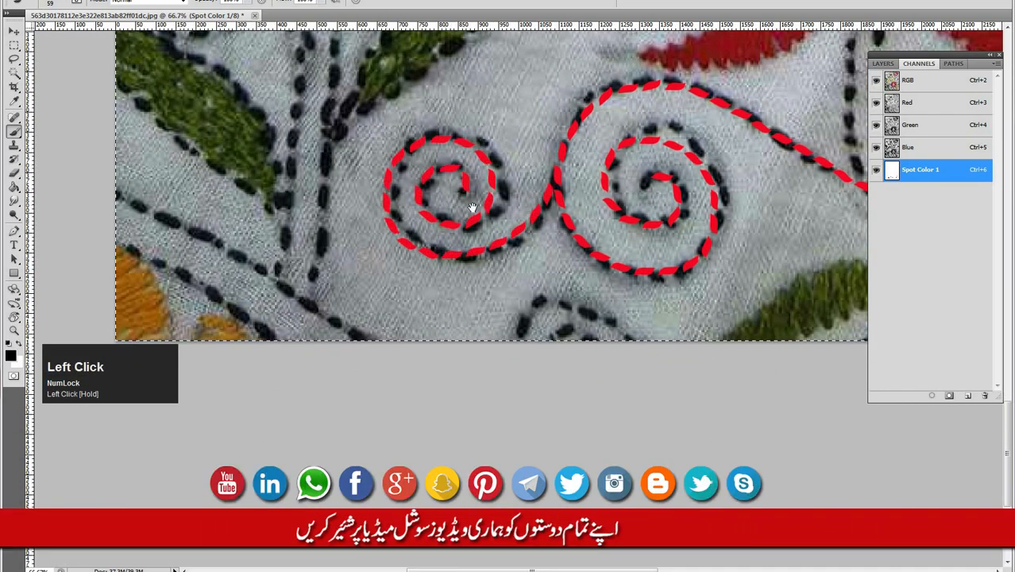
alt+click(490, 236)
alt+click(492, 241)
alt+click(509, 233)
alt+click(520, 227)
drag(586, 394, 528, 222)
ctrl+click(580, 386)
ctrl+click(527, 339)
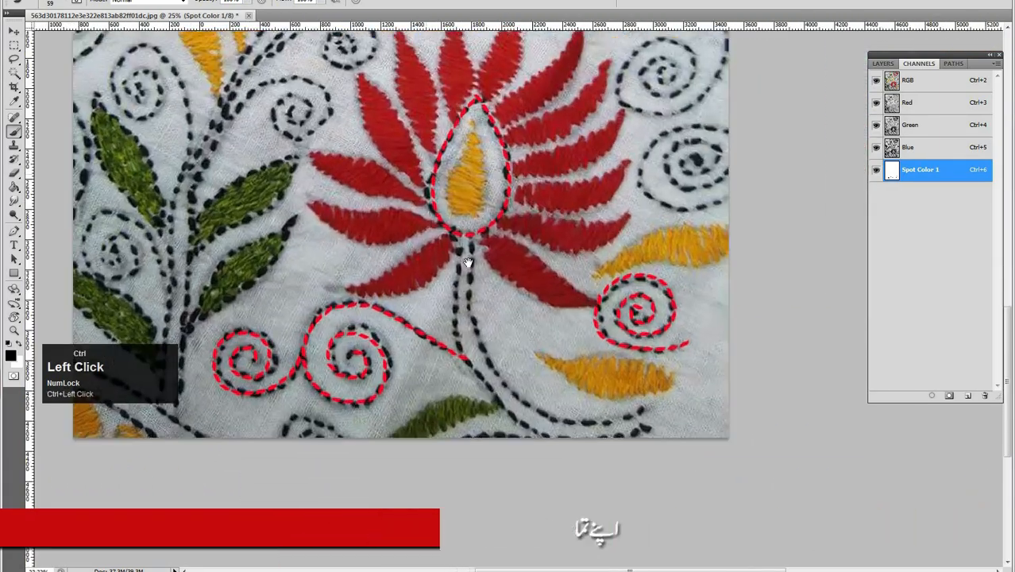
ctrl+click(525, 335)
drag(525, 335, 436, 197)
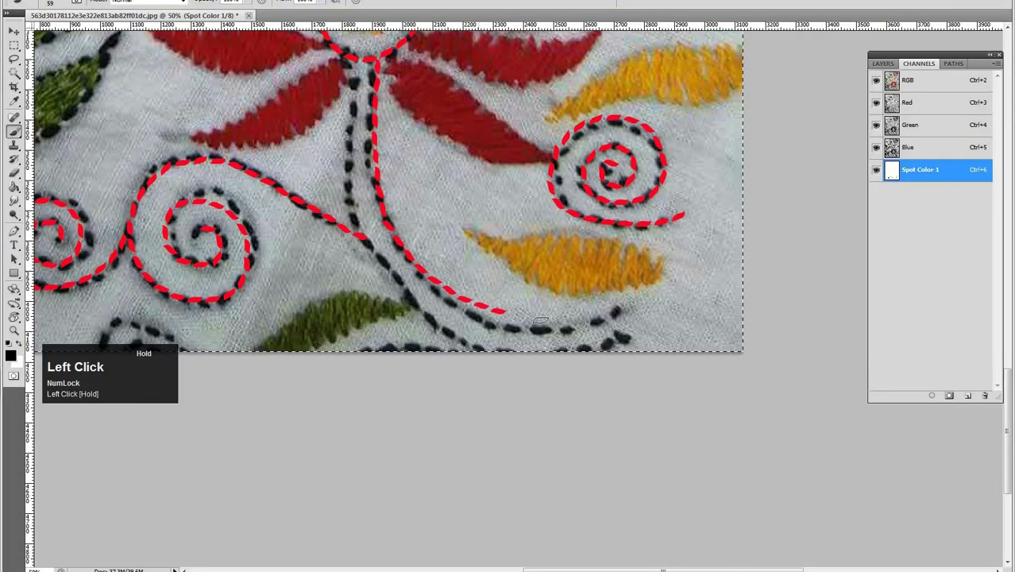
mouse_move(605, 252)
mouse_down()
mouse_move(366, 85)
mouse_move(357, 101)
mouse_up()
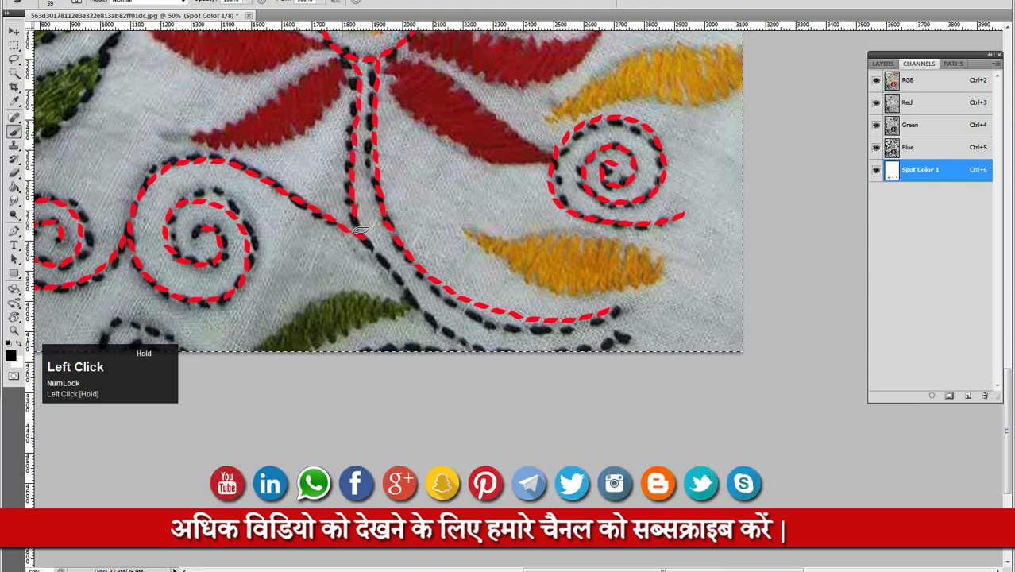
drag(373, 256, 418, 315)
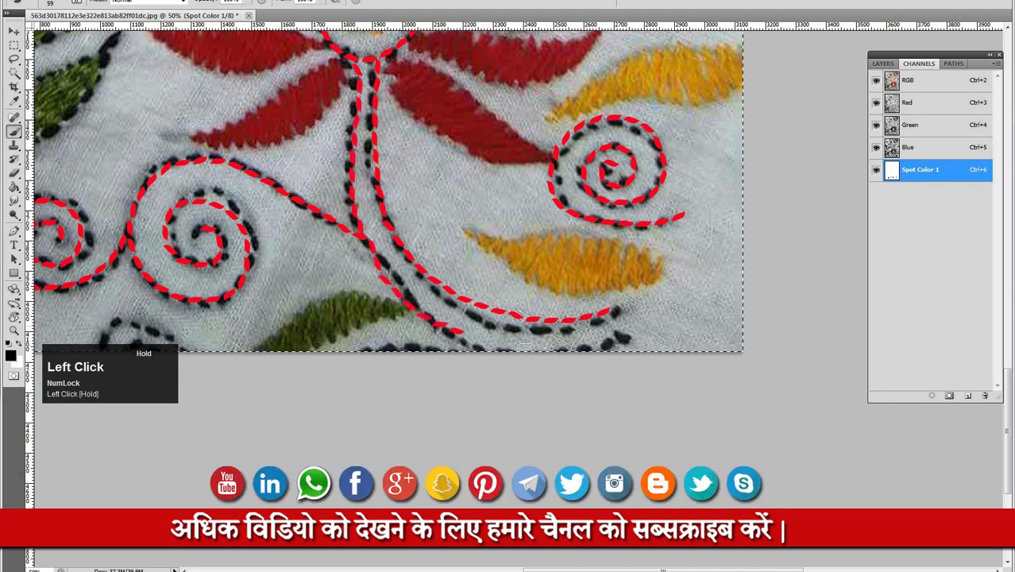
Step: Undo the freehand stem strokes and check the remaining stitches with the photo hidden and shown
key(ctrl+alt+z)
key(ctrl+alt+z)
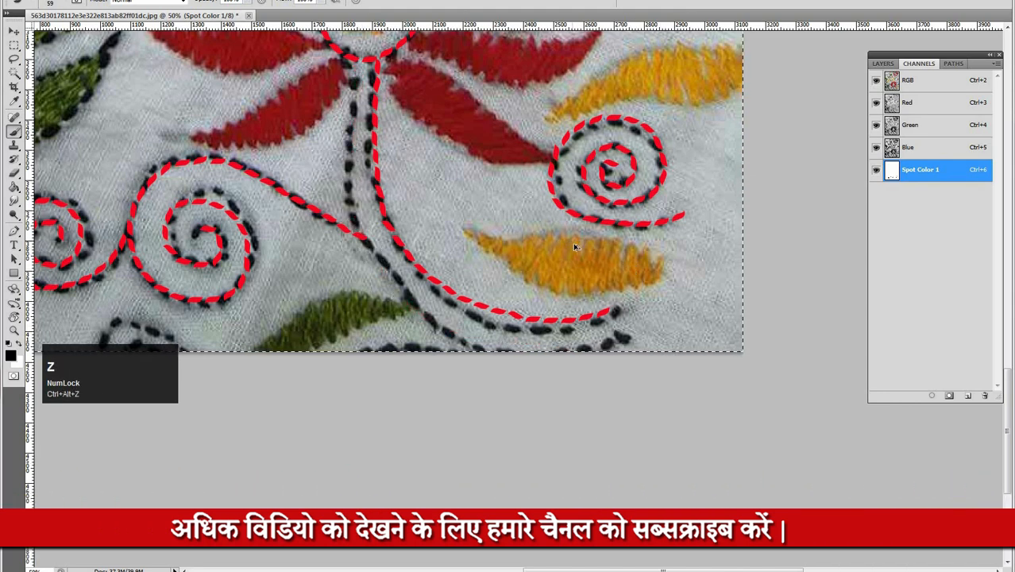
key(ctrl+alt+z)
drag(419, 206, 438, 230)
key(grave)
key(grave)
Step: Draw a curved Pen path along the stem's inner line below the teardrop and stroke it with the stitch brush
key(p)
click(457, 298)
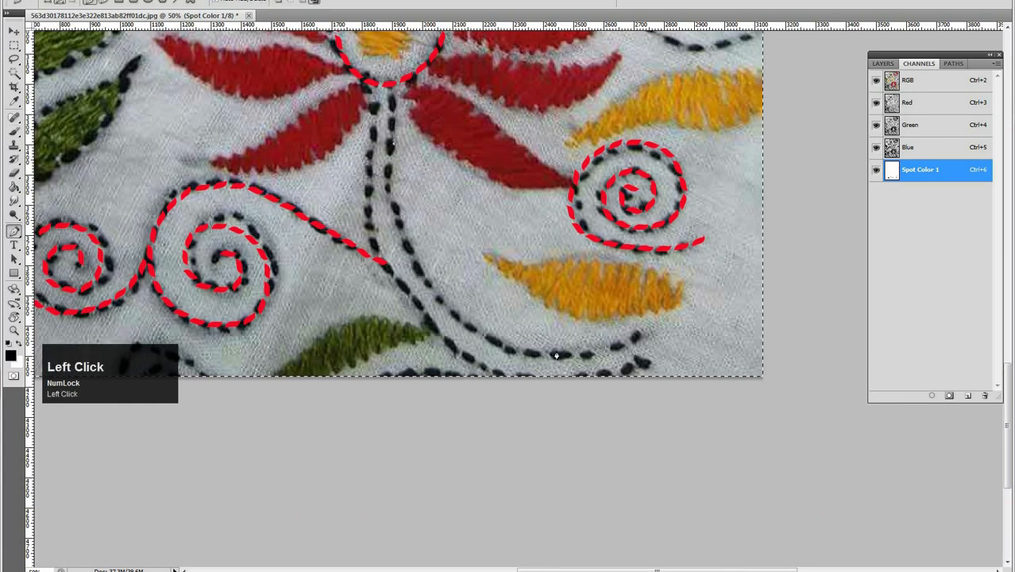
drag(702, 308, 854, 210)
drag(379, 220, 354, 315)
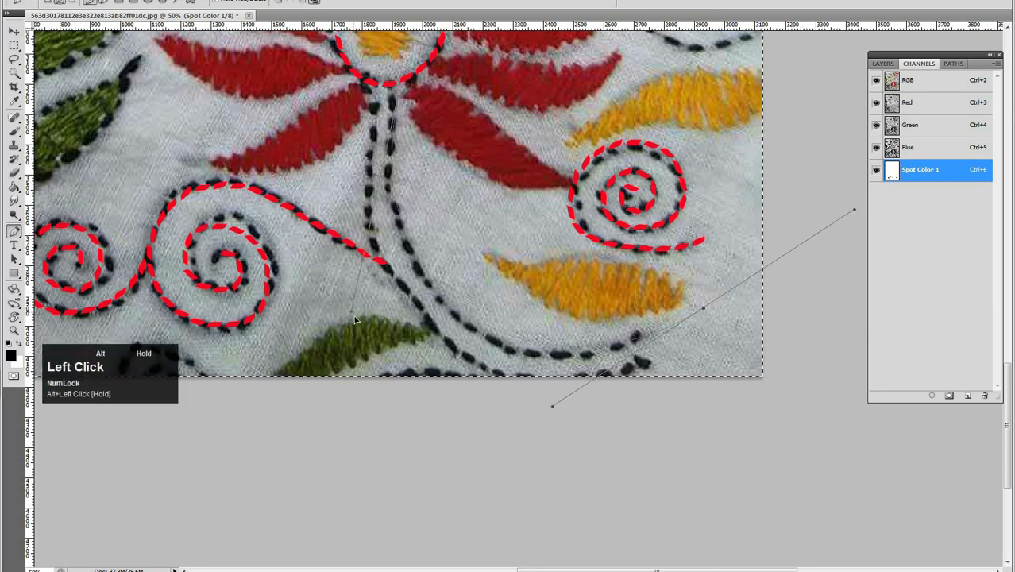
key(b)
key(Return)
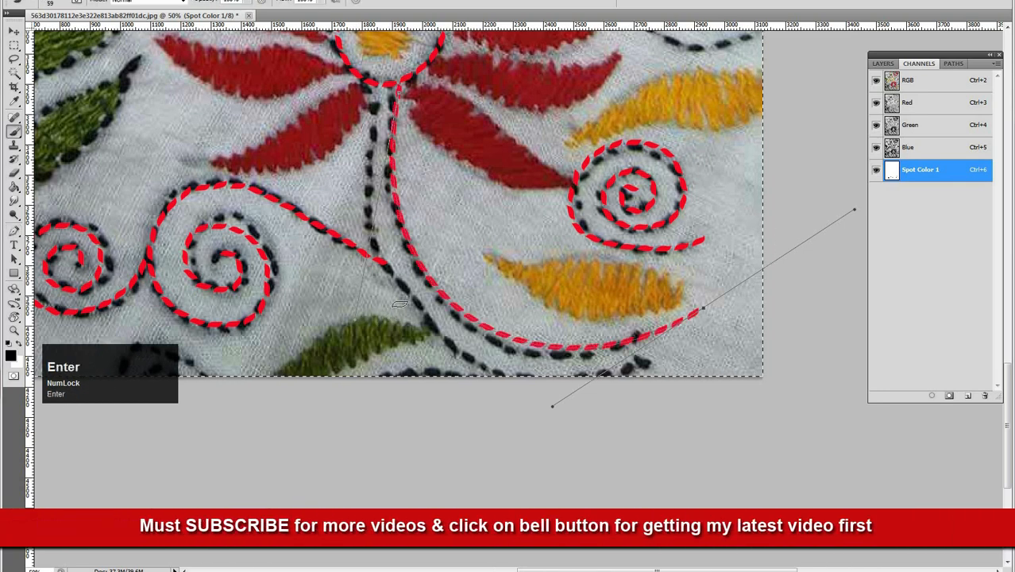
Step: Draw a second curved Pen path along the stem's outer line and stroke it with the stitch brush
key(p)
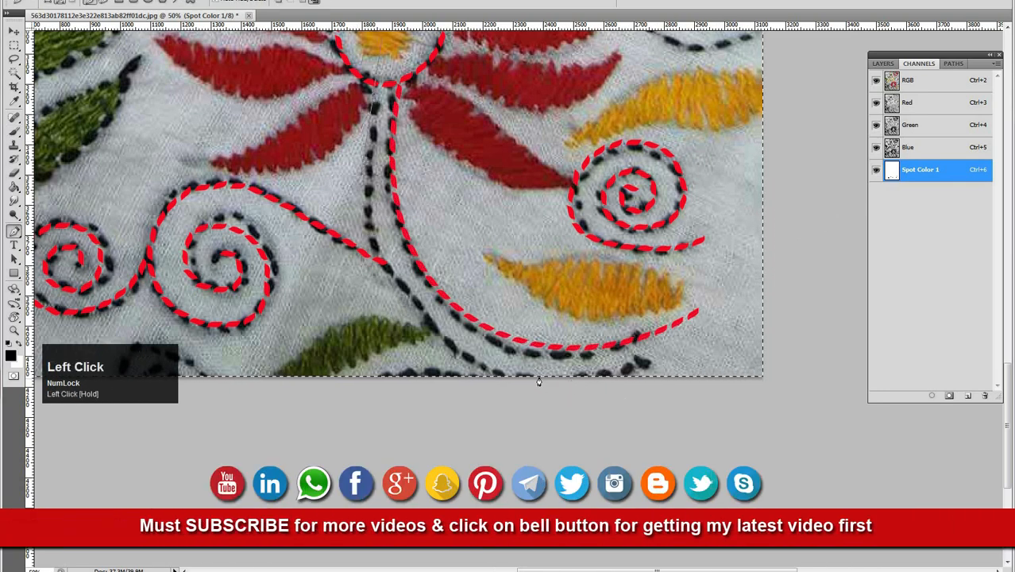
drag(545, 376, 739, 416)
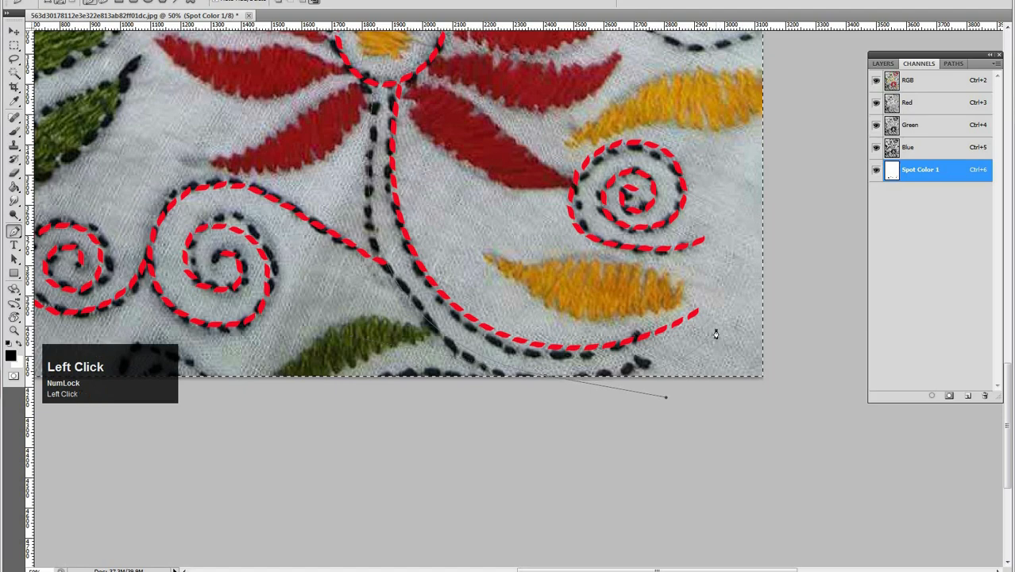
key(b)
key(Return)
key(p)
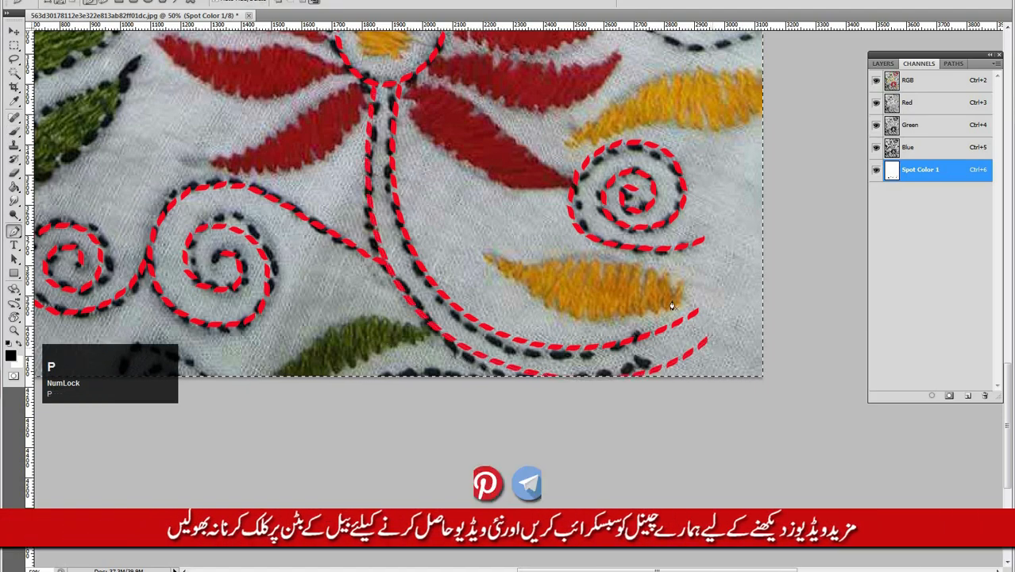
Step: Display only the spot channel and deselect the canvas to view the traced teardrop, stem and spirals
ctrl+alt+click(572, 253)
key(grave)
click(569, 249)
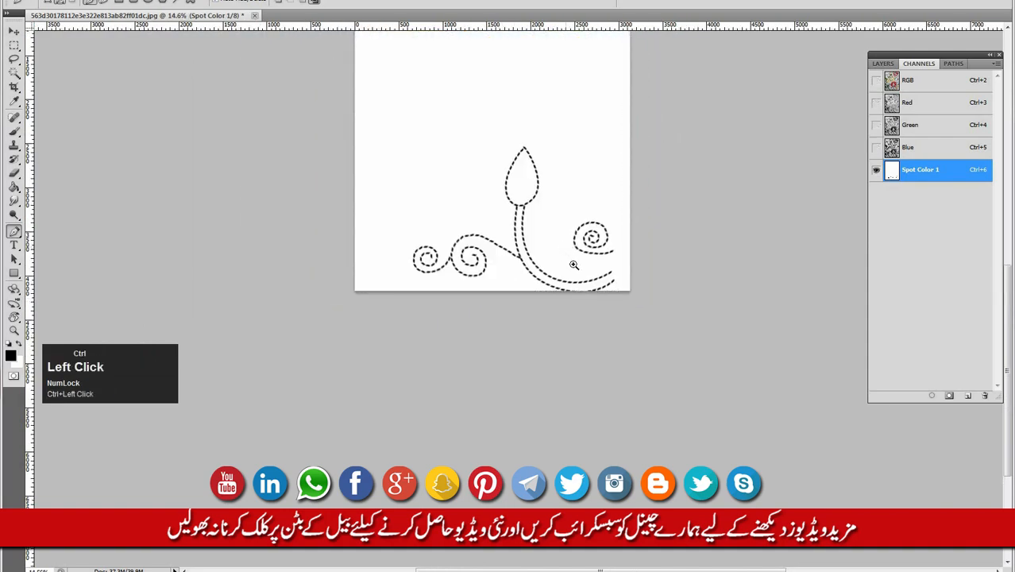
drag(577, 247, 624, 250)
key(ctrl+d)
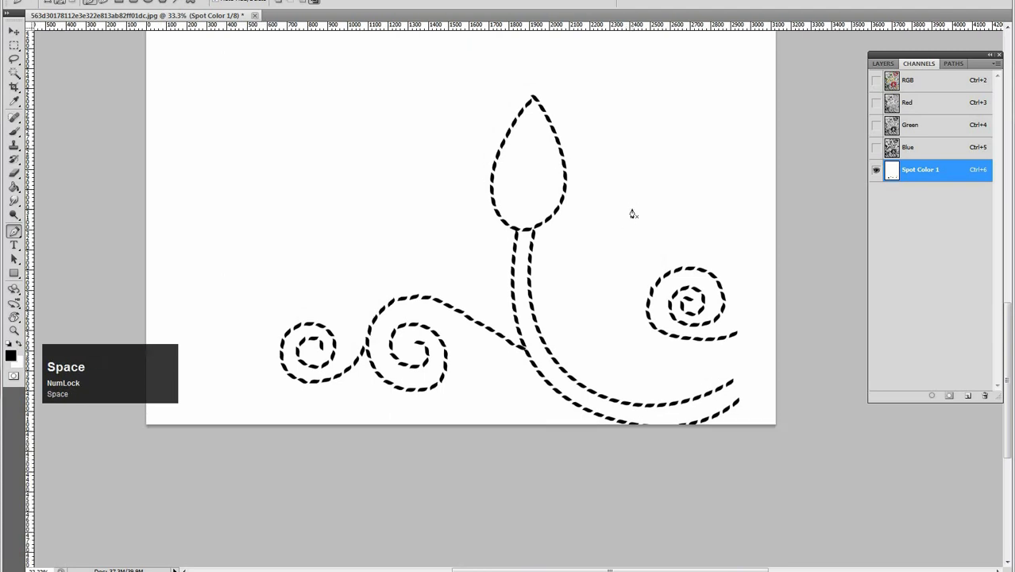